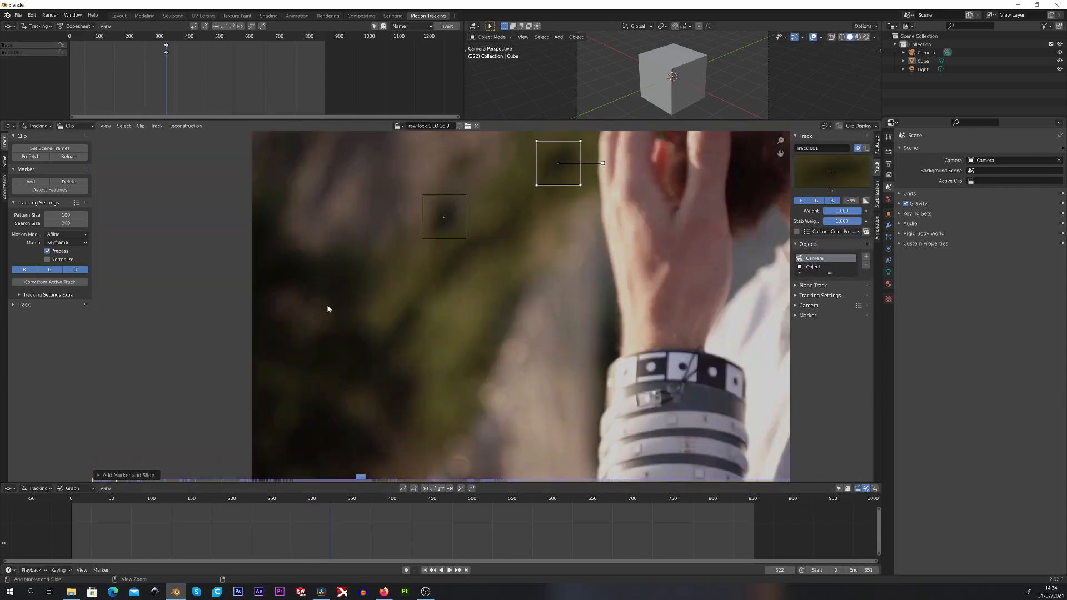
Add another tracking marker on the blurred foliage below the existing two markers, beside the raised hand
{"action": "left_click", "coordinate": [405, 318], "text": "ctrl"}
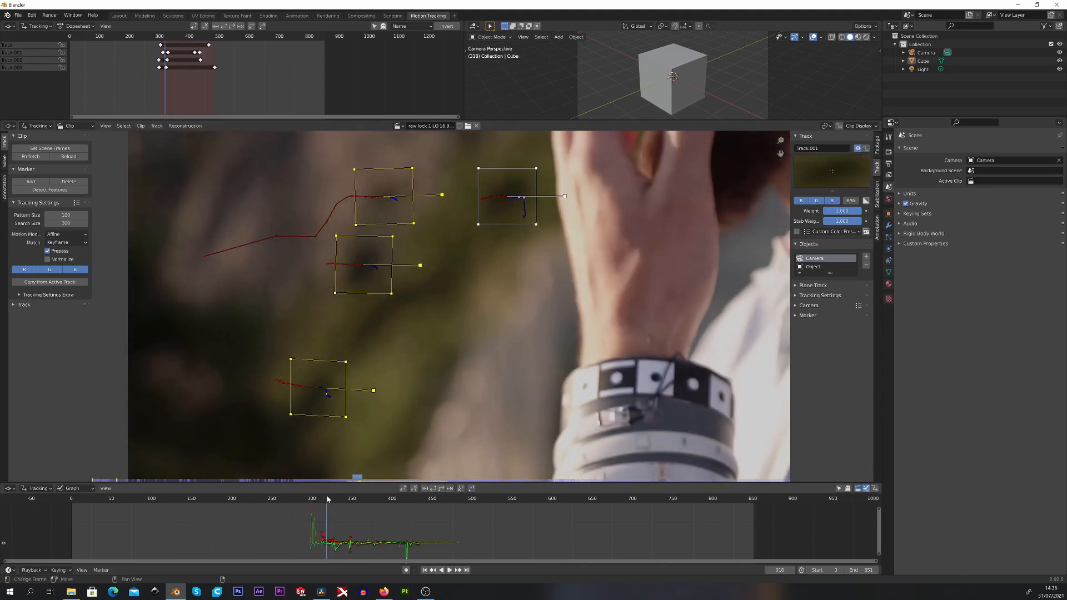
{"action": "left_click_drag", "start_coordinate": [327, 499], "coordinate": [350, 495]}
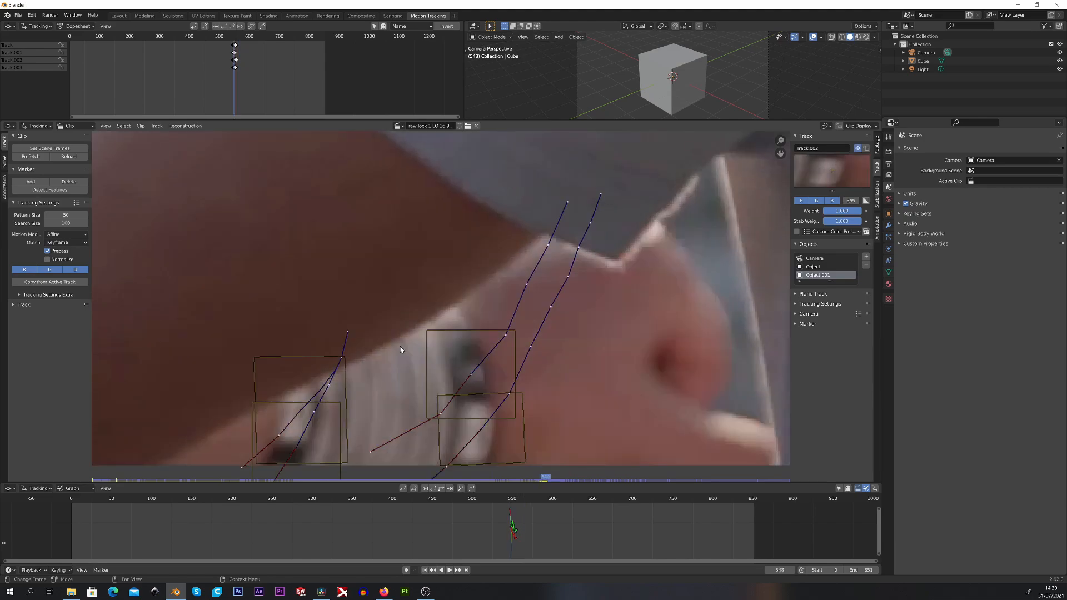
Advance the clip frame by frame from frame 561 to check the tracking markers on the elbow
{"action": "key", "text": "Right"}
{"action": "key", "text": "Right"}
{"action": "key", "text": "Right"}
{"action": "key", "text": "Right"}
{"action": "key", "text": "Right"}
{"action": "key", "text": "Right"}
{"action": "key", "text": "Right"}
{"action": "key", "text": "Right"}
{"action": "key", "text": "Right"}
{"action": "key", "text": "Right"}
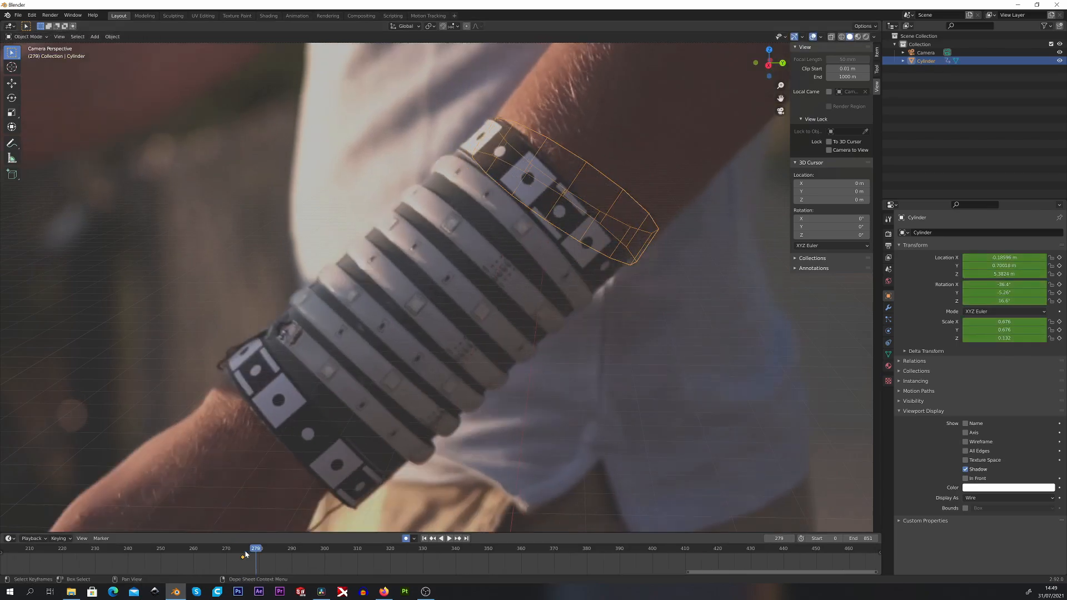
Move and rotate the wireframe cylinder to line up with the bracelet's checkered end band, checking neighbouring frames
{"action": "key", "text": "g"}
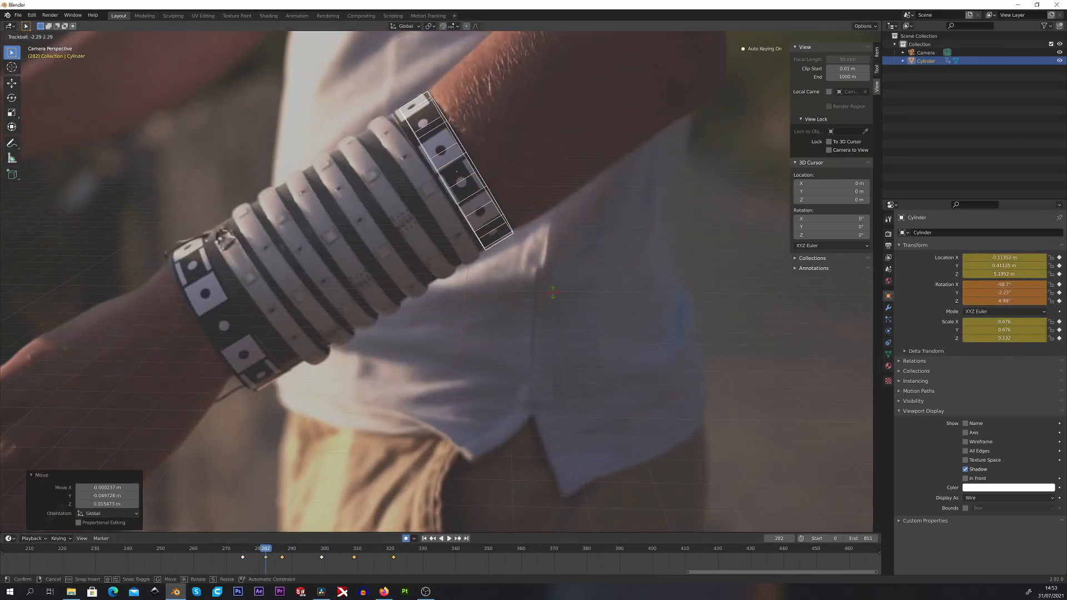
{"action": "key", "text": "r"}
{"action": "left_click", "coordinate": [553, 292]}
{"action": "left_click_drag", "start_coordinate": [266, 548], "coordinate": [305, 545]}
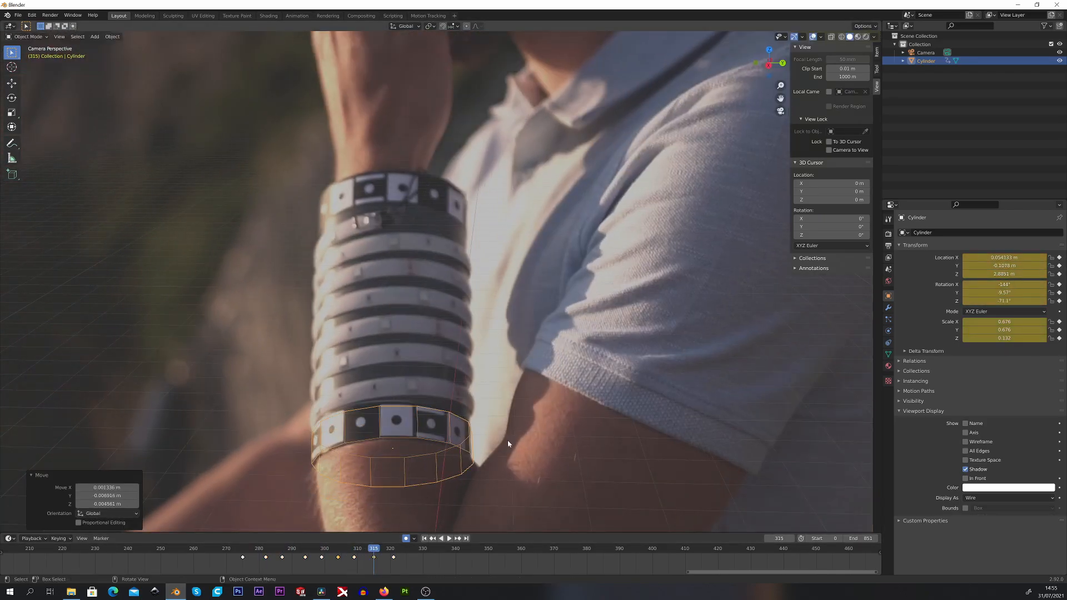
Rotate the cylinder on further frames to keep it aligned with the bracelet band near the elbow
{"action": "key", "text": "r"}
{"action": "left_click_drag", "start_coordinate": [373, 548], "coordinate": [321, 542]}
{"action": "left_click", "coordinate": [583, 374]}
{"action": "key", "text": "r"}
{"action": "left_click", "coordinate": [445, 274]}
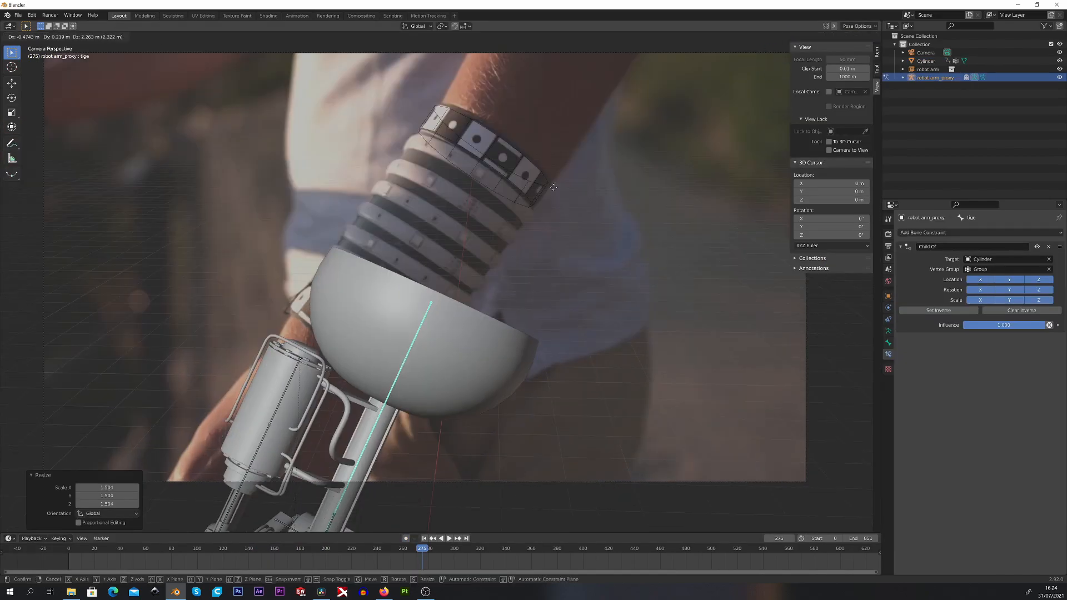
Rotate and reposition the selected object to refine its alignment with the footage
{"action": "left_click", "coordinate": [584, 77]}
{"action": "key", "text": "r"}
{"action": "left_click", "coordinate": [606, 105]}
{"action": "key", "text": "g"}
{"action": "left_click", "coordinate": [611, 95]}
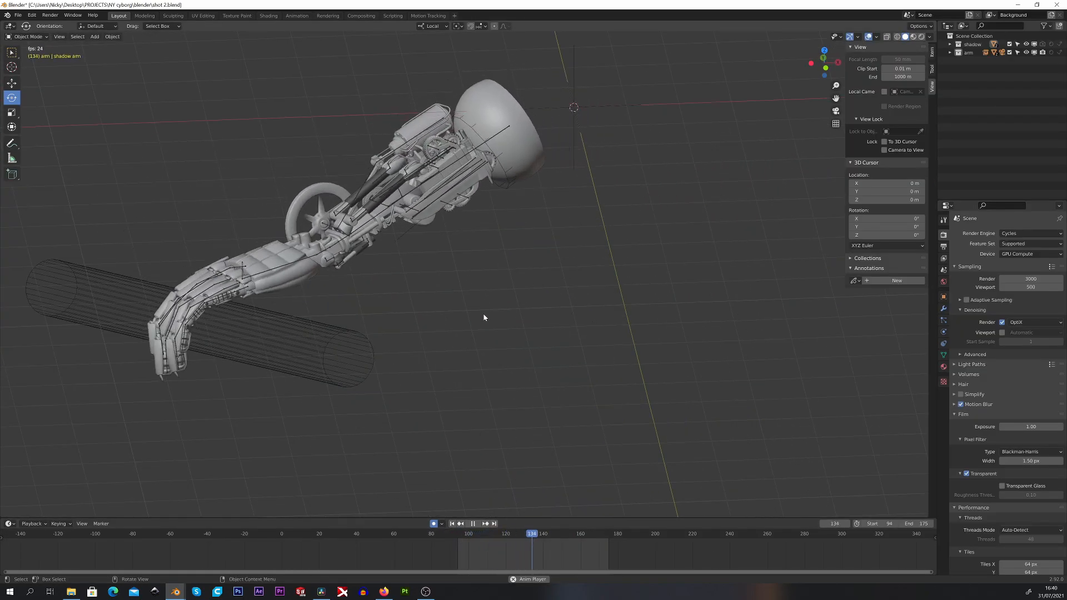
Play back the robot arm animation and examine its motion from the camera and other viewing angles
{"action": "key", "text": "KP_0"}
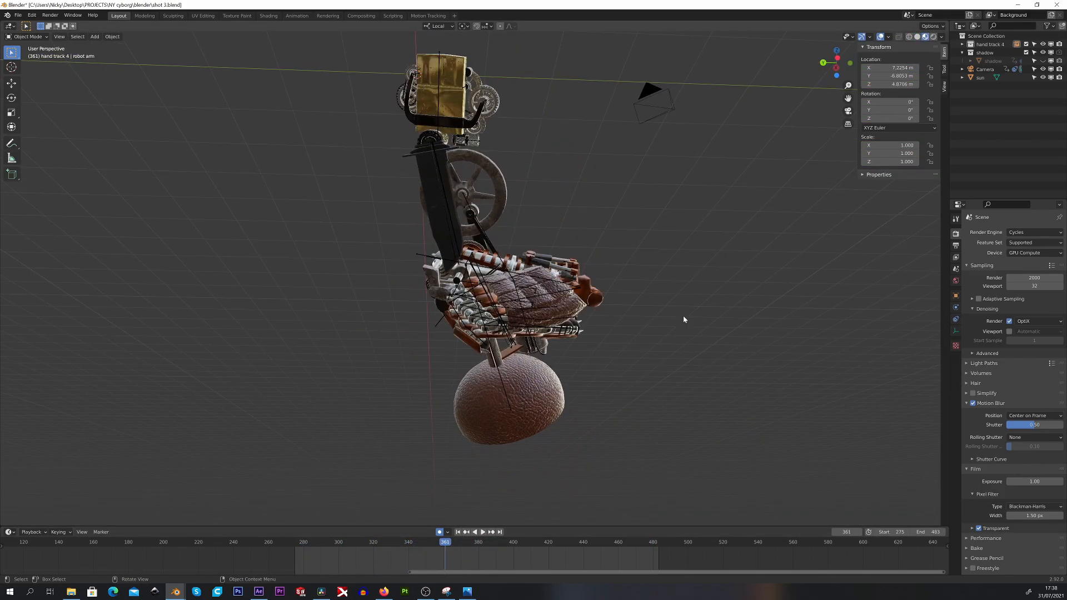
{"action": "key", "text": "space"}
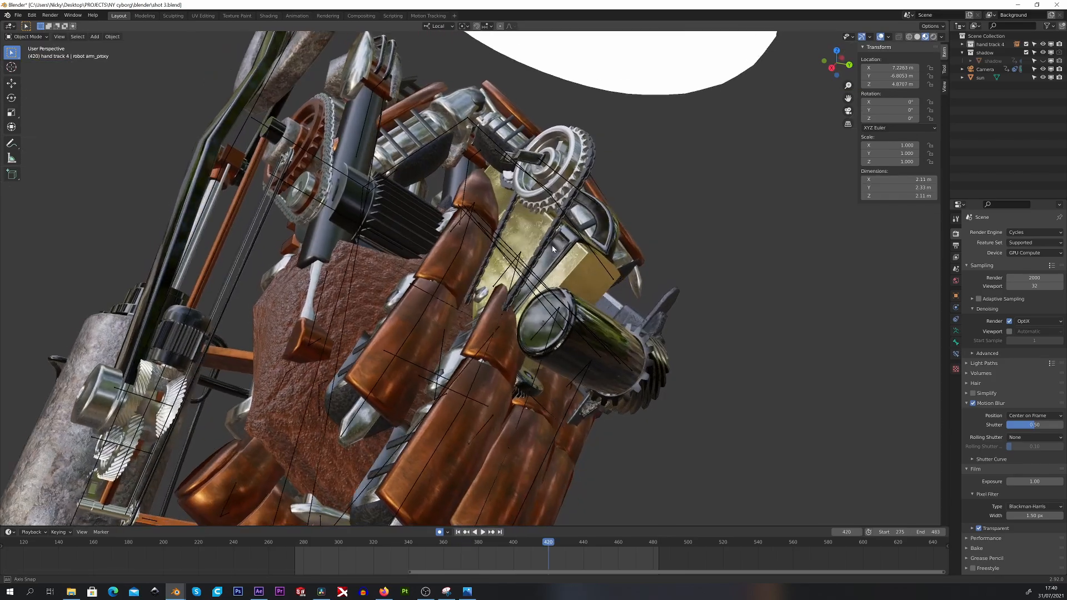
{"action": "middle_click_drag", "start_coordinate": [552, 245], "coordinate": [402, 205]}
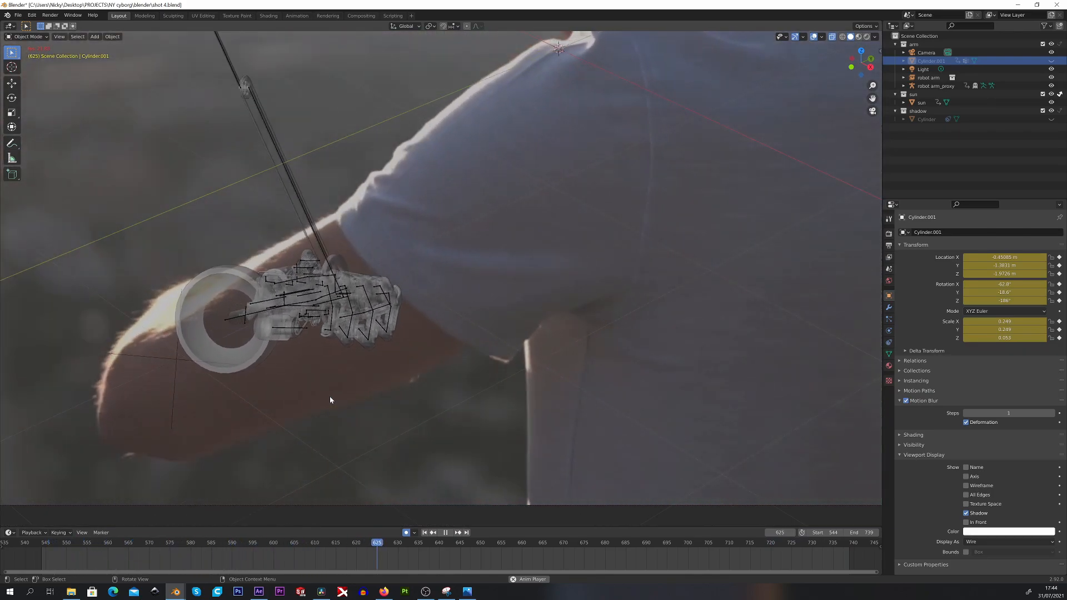
{"action": "key", "text": "space"}
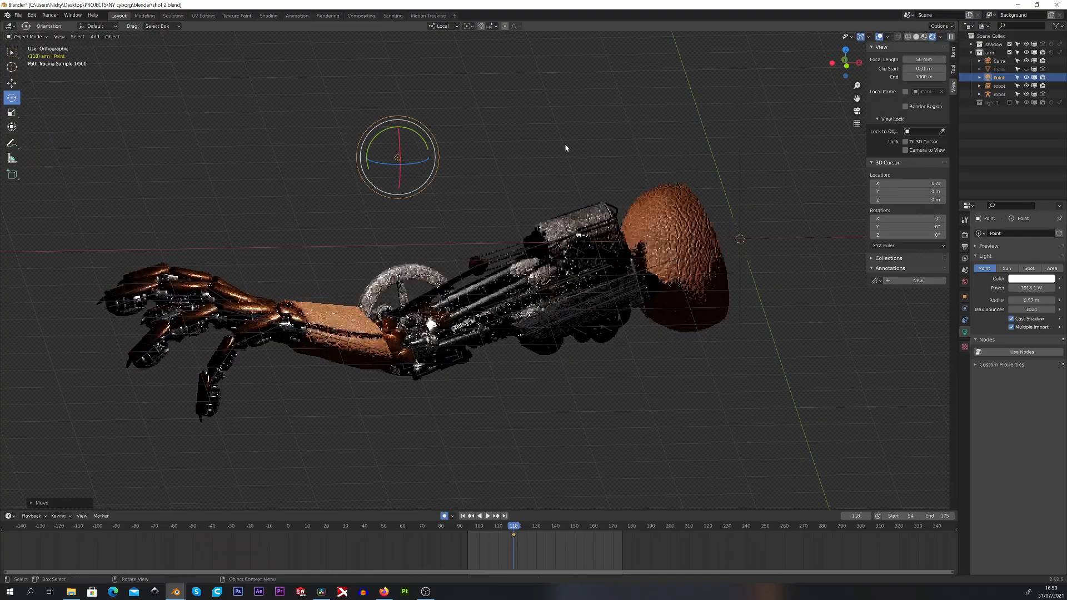
Move the point light past the arm's socket end and then below the fingers to test the lighting
{"action": "left_click", "coordinate": [648, 144]}
{"action": "key", "text": "g"}
{"action": "left_click", "coordinate": [668, 378]}
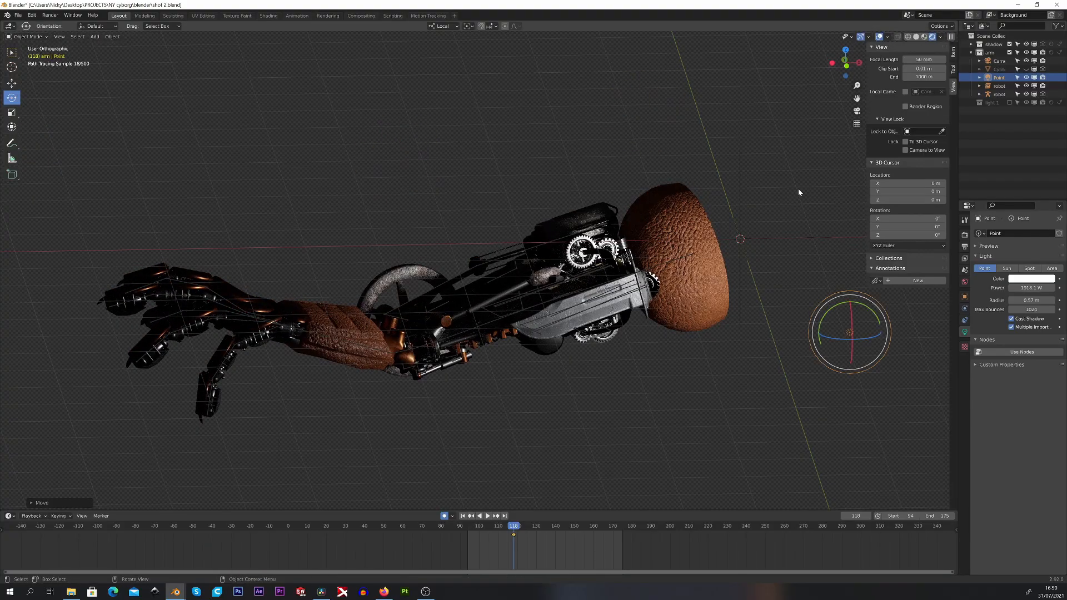
{"action": "key", "text": "g"}
{"action": "left_click", "coordinate": [593, 352]}
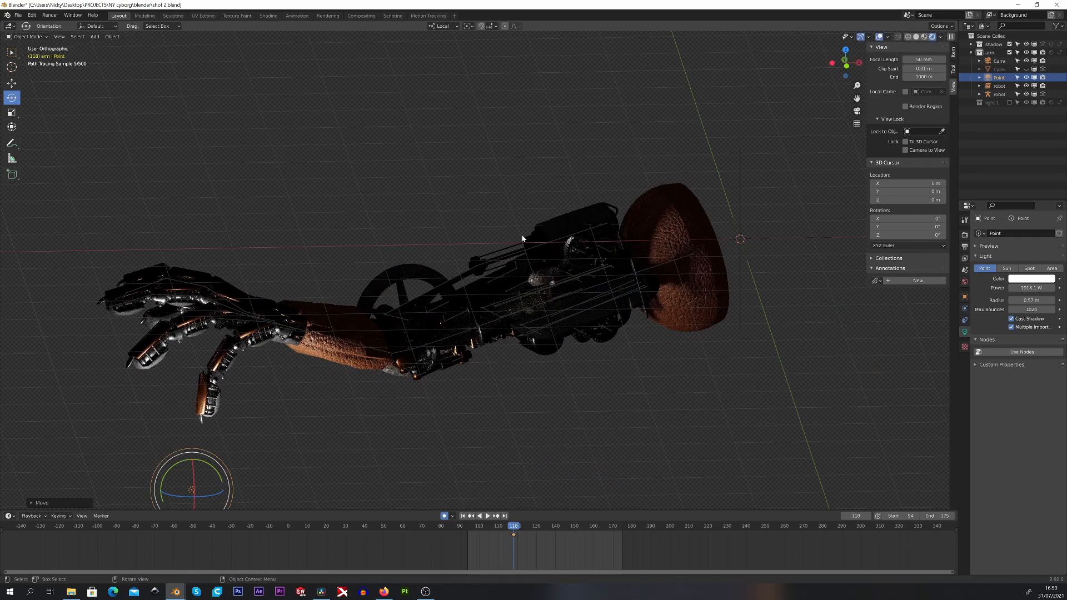
Reposition the point light in the camera view to light the robot arm from above the elbow
{"action": "key", "text": "KP_0"}
{"action": "key", "text": "g"}
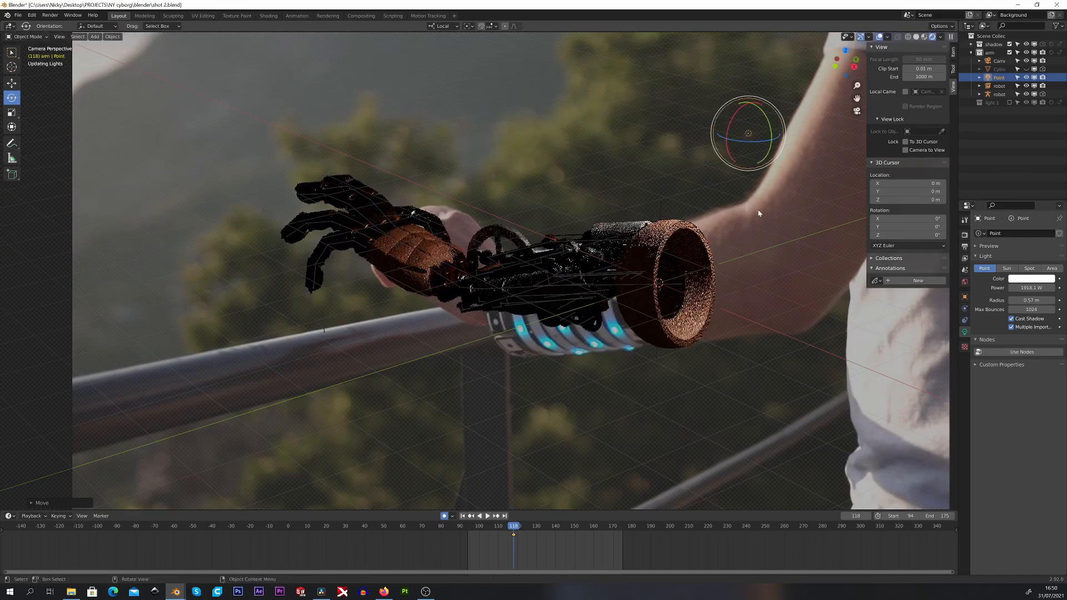
{"action": "key", "text": "g"}
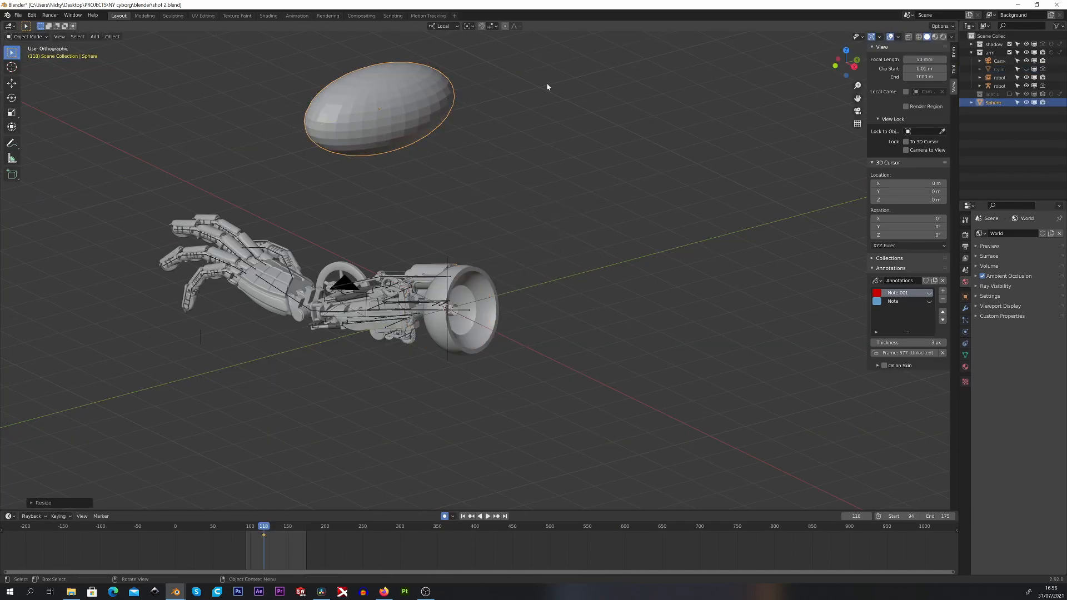
Draw another red annotation line over the sunlit scene at frame 577 to mark the light direction
{"action": "middle_click_drag", "start_coordinate": [547, 87], "coordinate": [395, 222]}
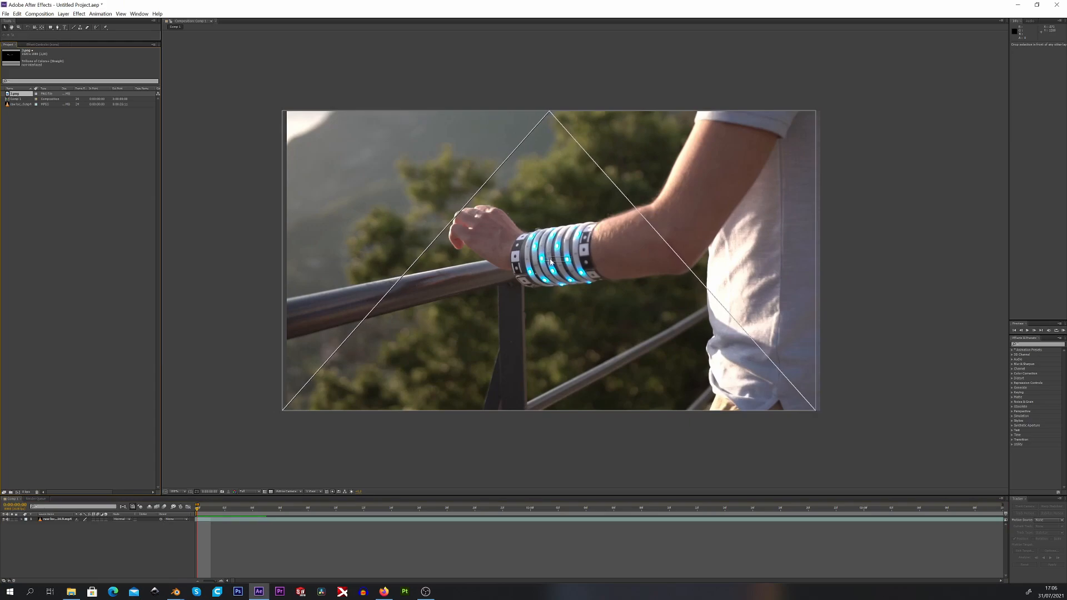
Examine the dark robot arm render over the footage up close in After Effects
{"action": "left_click_drag", "start_coordinate": [550, 261], "coordinate": [552, 262]}
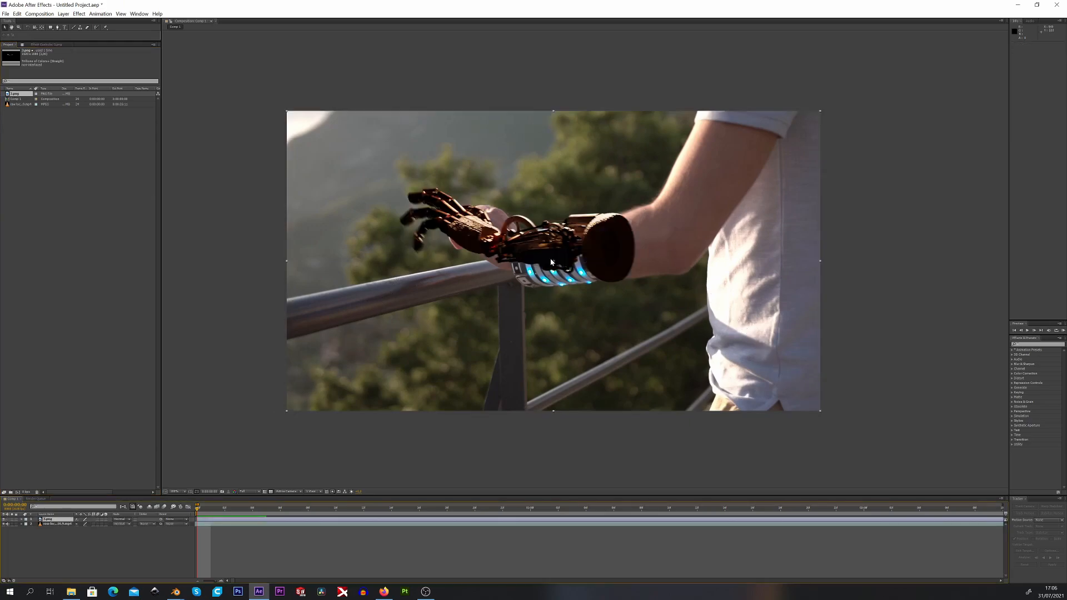
{"action": "scroll", "coordinate": [544, 232], "scroll_direction": "up", "scroll_amount": 3}
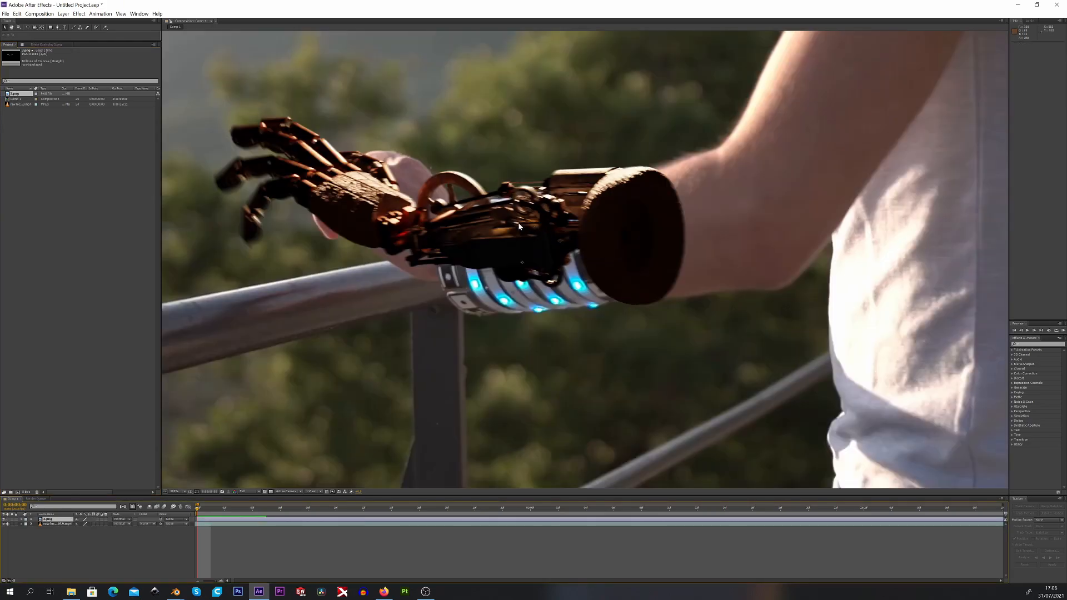
{"action": "key", "text": "space"}
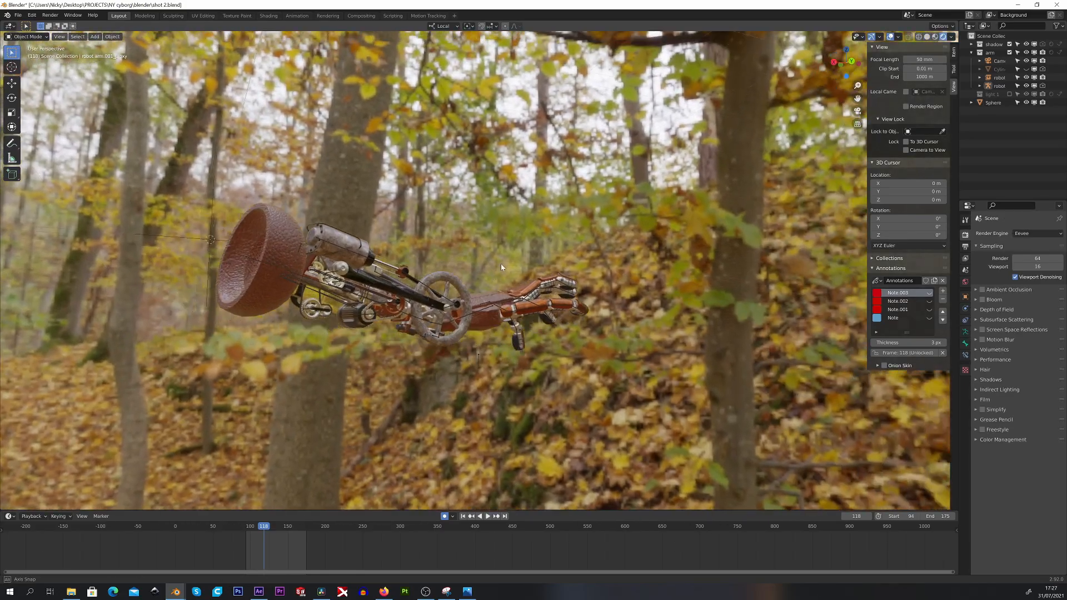
Inspect the robot arm under the forest environment lighting from another angle in Blender
{"action": "middle_click_drag", "start_coordinate": [501, 263], "coordinate": [753, 288]}
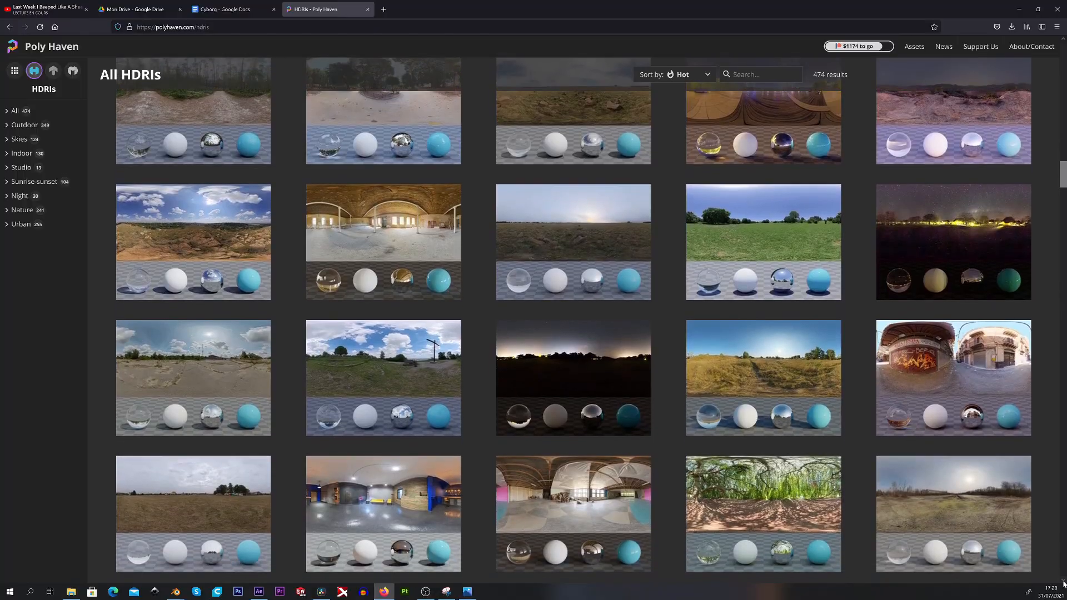
{"action": "scroll", "coordinate": [1063, 584], "scroll_direction": "down", "scroll_amount": 2}
{"action": "scroll", "coordinate": [1063, 583], "scroll_direction": "down", "scroll_amount": 5}
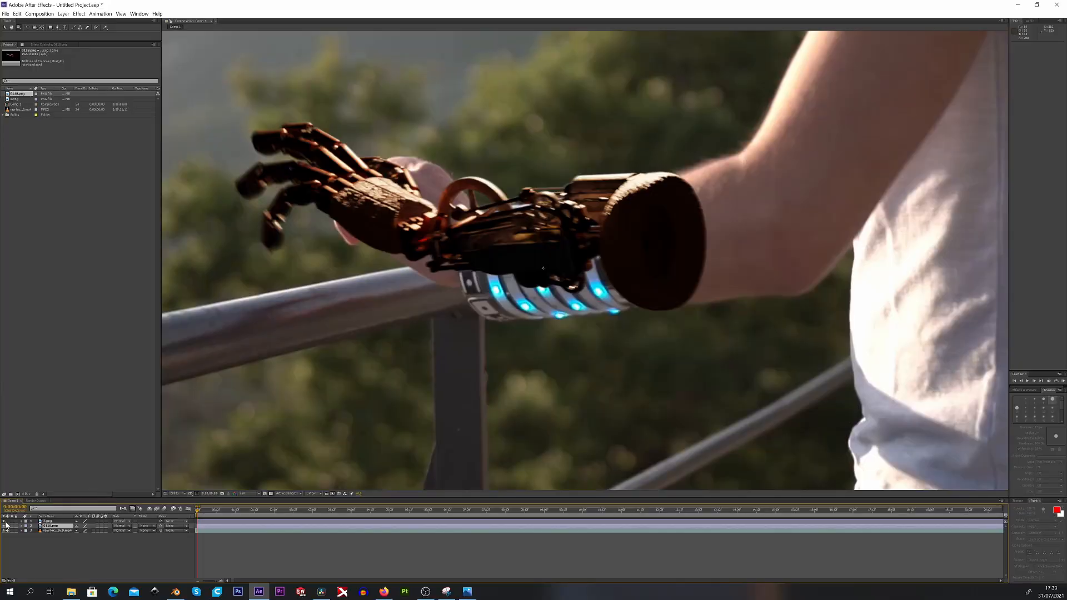
Toggle the visibility of the second render layer in After Effects to compare the two arm renders
{"action": "left_click", "coordinate": [5, 525]}
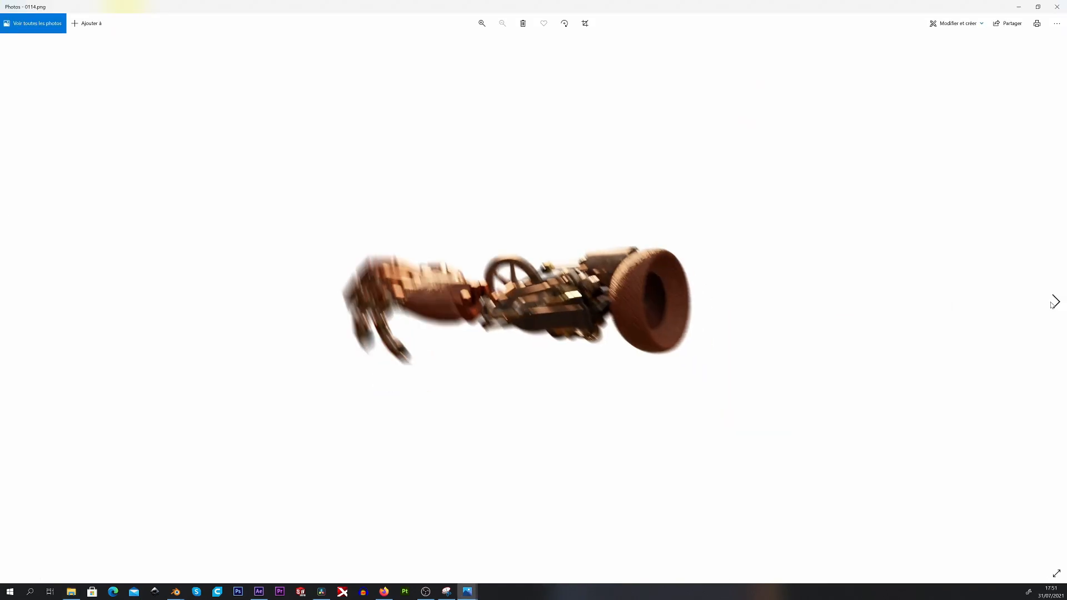
Page through the rendered robot arm PNG frames in Photos, starting from 0114.png
{"action": "left_click", "coordinate": [1055, 301]}
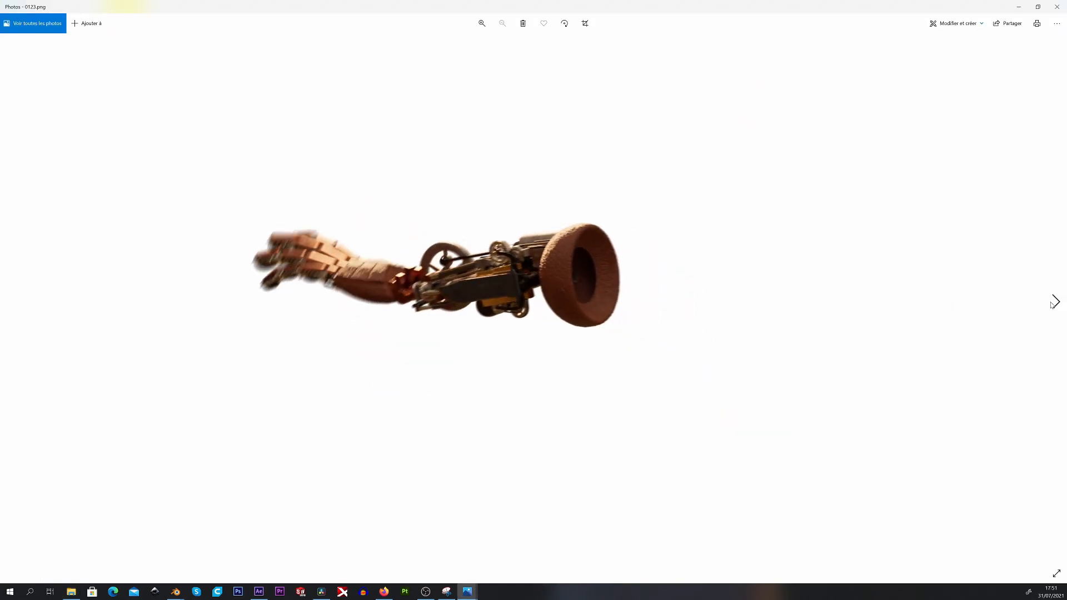
{"action": "left_click", "coordinate": [1055, 301]}
{"action": "left_click", "coordinate": [1055, 302]}
{"action": "left_click", "coordinate": [1055, 302]}
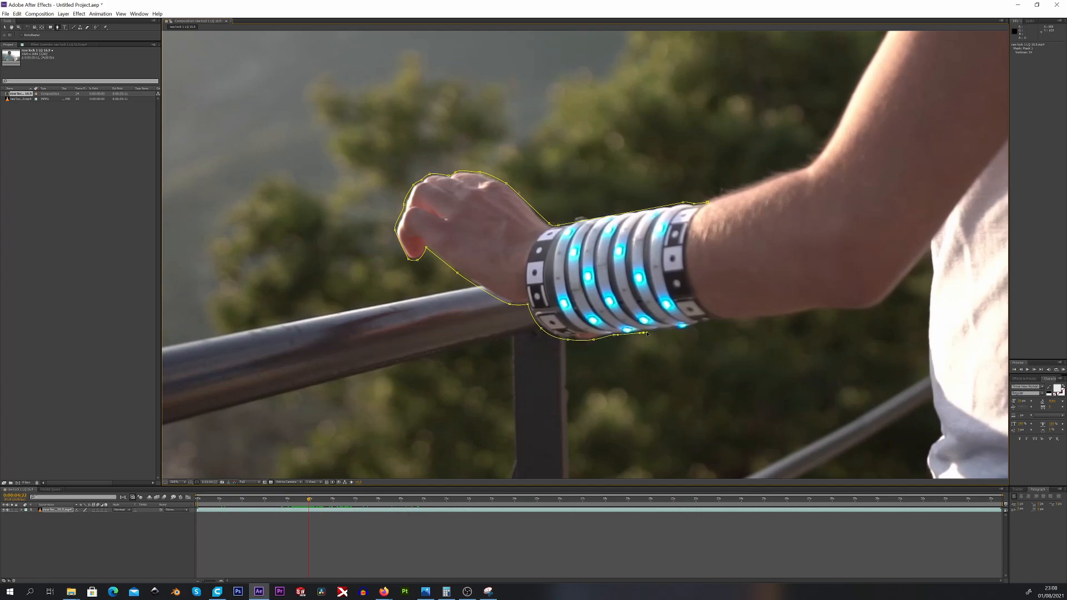
Complete the mask around the hand and LED bracelet in After Effects to cut them out of the footage
{"action": "left_click_drag", "start_coordinate": [689, 268], "coordinate": [687, 242]}
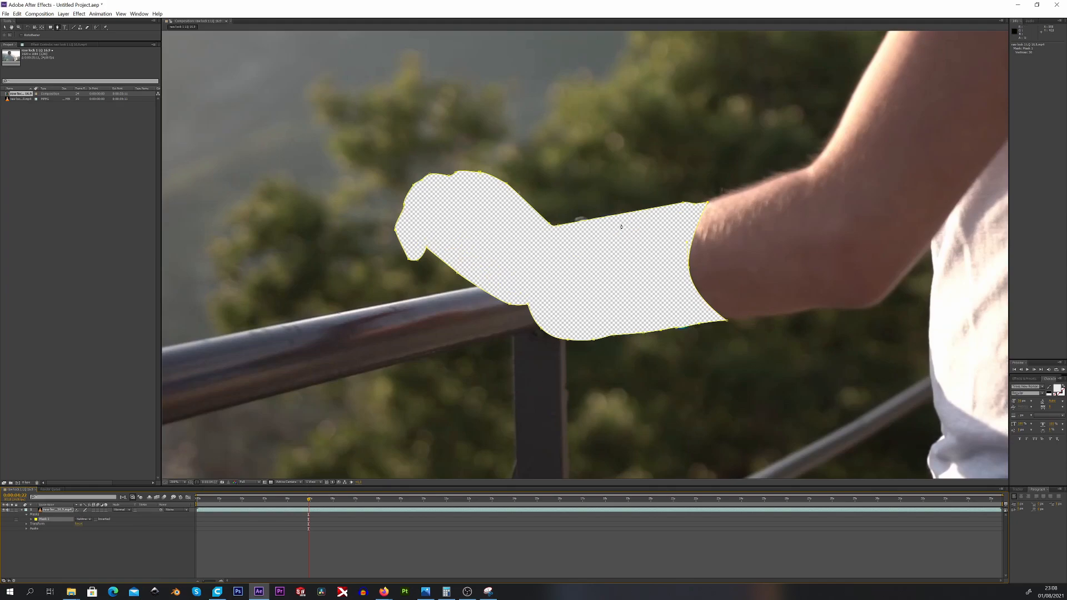
{"action": "scroll", "coordinate": [571, 271], "scroll_direction": "up", "scroll_amount": 2}
{"action": "left_click_drag", "start_coordinate": [566, 269], "coordinate": [581, 239]}
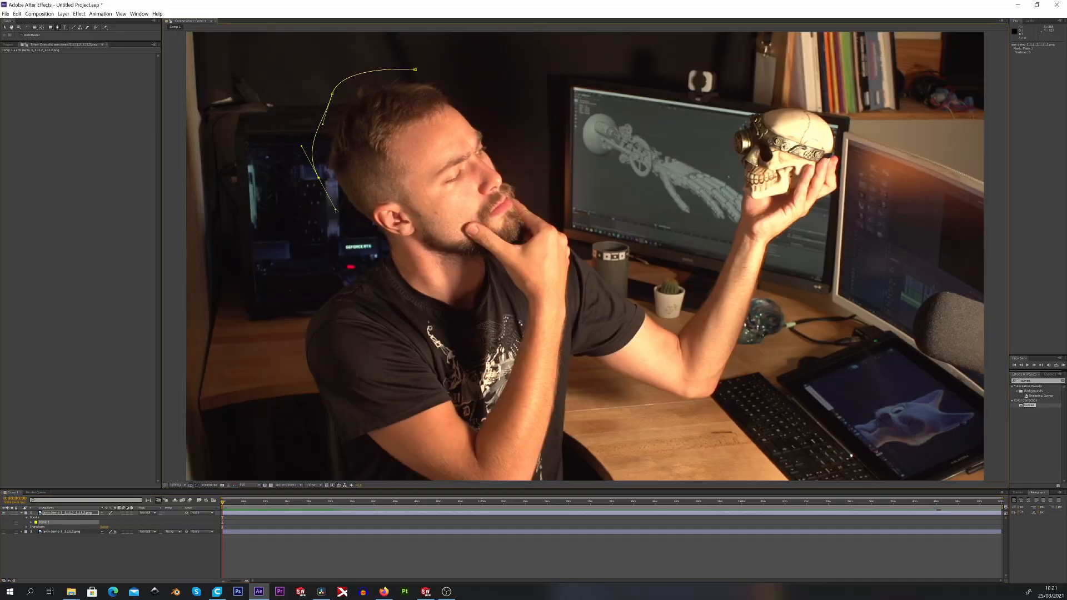
Outline the seated man with a mask in the desk photo to reveal the empty desk plate beneath
{"action": "left_click", "coordinate": [415, 69]}
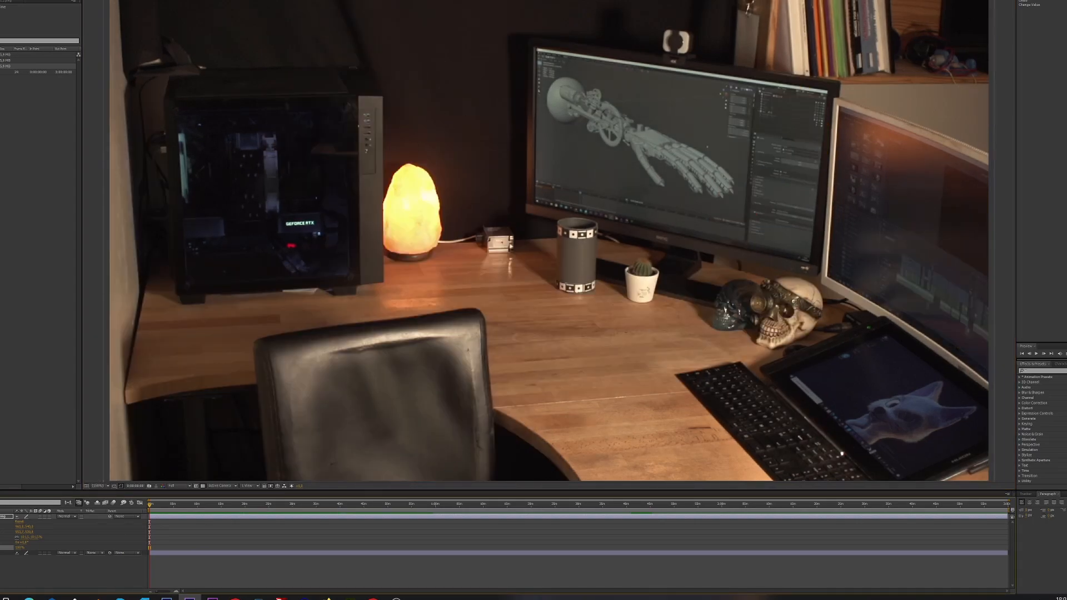
{"action": "left_click", "coordinate": [649, 319]}
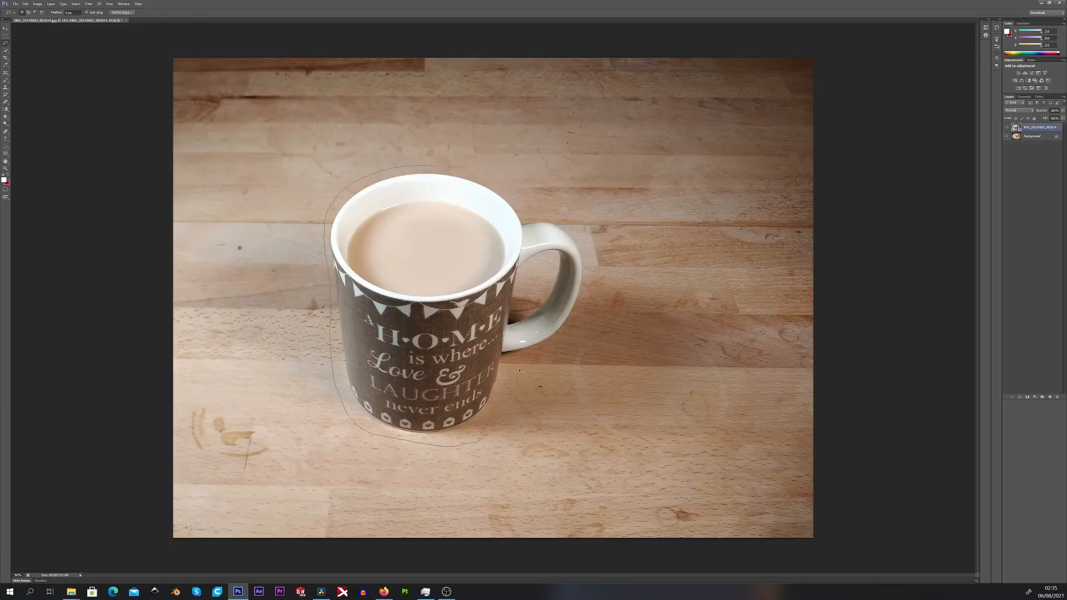
Fill the lasso selection around the mug in Photoshop with the surrounding wood texture
{"action": "left_click", "coordinate": [26, 4]}
{"action": "left_click", "coordinate": [45, 120]}
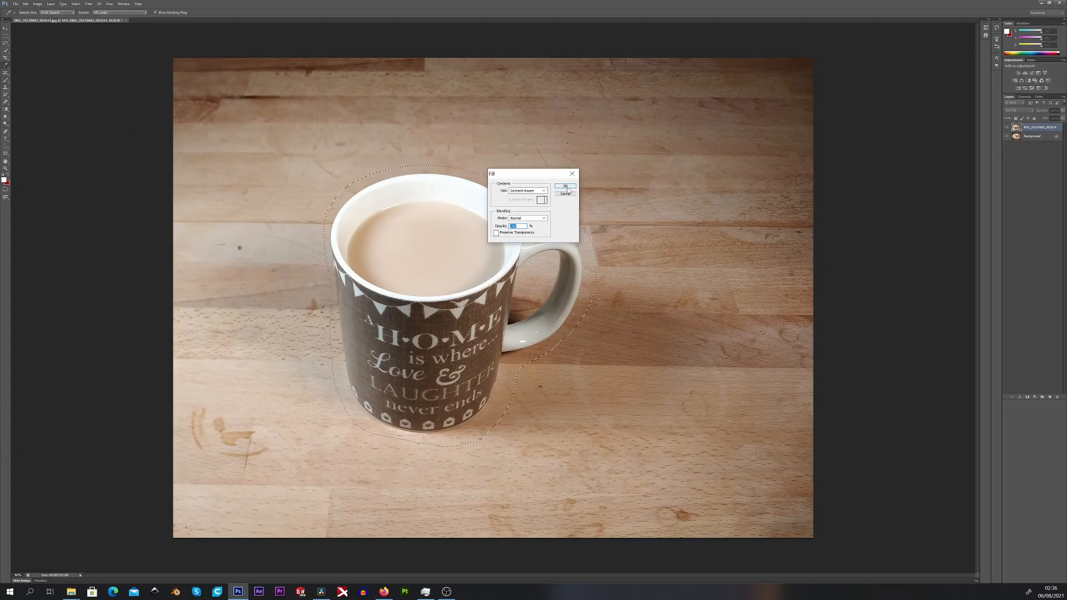
{"action": "left_click", "coordinate": [566, 185]}
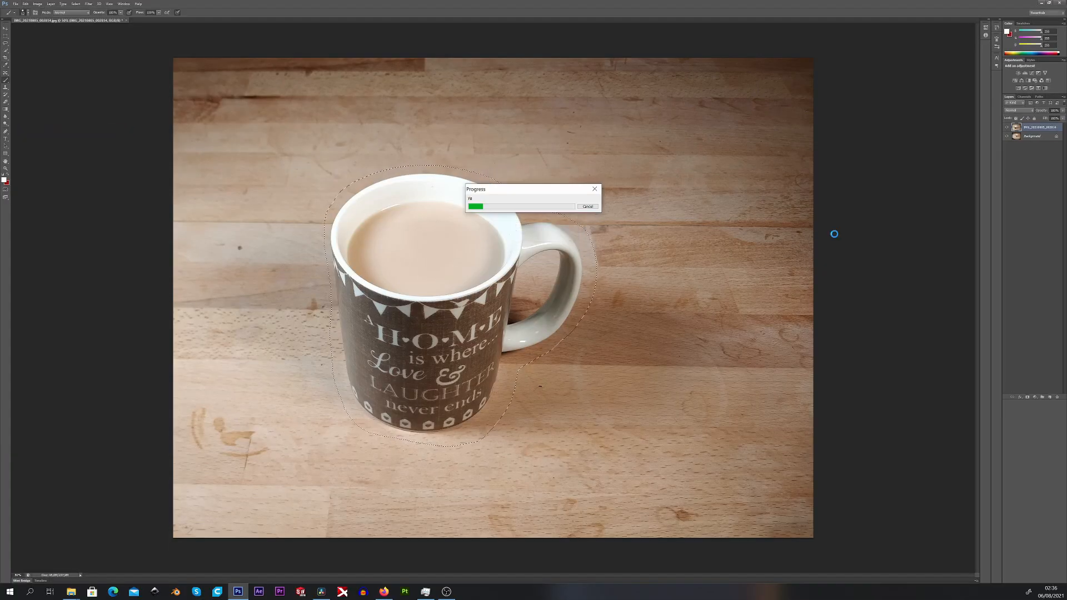
Clear the selection around the filled area and activate the Move tool
{"action": "key", "text": "l"}
{"action": "right_click", "coordinate": [589, 206]}
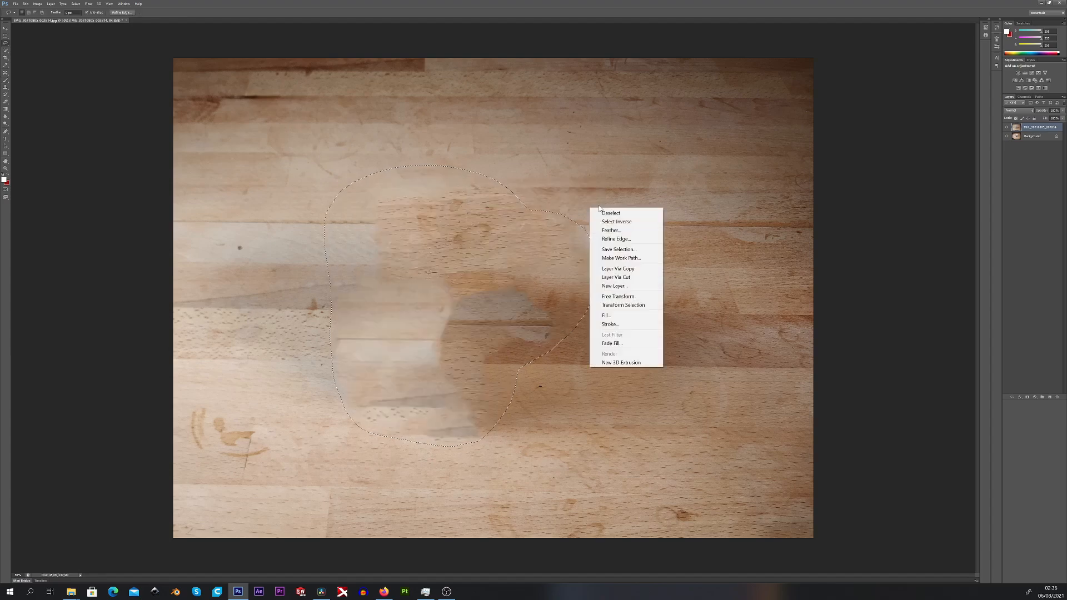
{"action": "left_click", "coordinate": [601, 212]}
{"action": "key", "text": "v"}
{"action": "scroll", "coordinate": [485, 224], "scroll_direction": "up", "scroll_amount": 2, "text": "alt"}
{"action": "scroll", "coordinate": [485, 224], "scroll_direction": "up", "scroll_amount": 1, "text": "alt"}
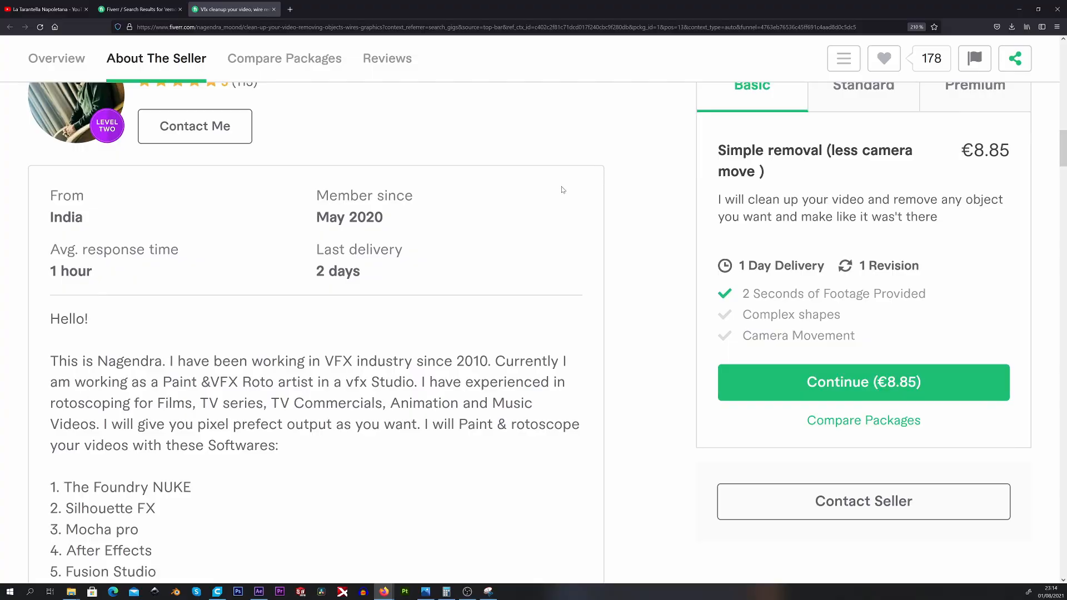
Read the seller's profile and service offer on the Fiverr video cleanup page in Firefox
{"action": "scroll", "coordinate": [521, 174], "scroll_direction": "up", "scroll_amount": 3}
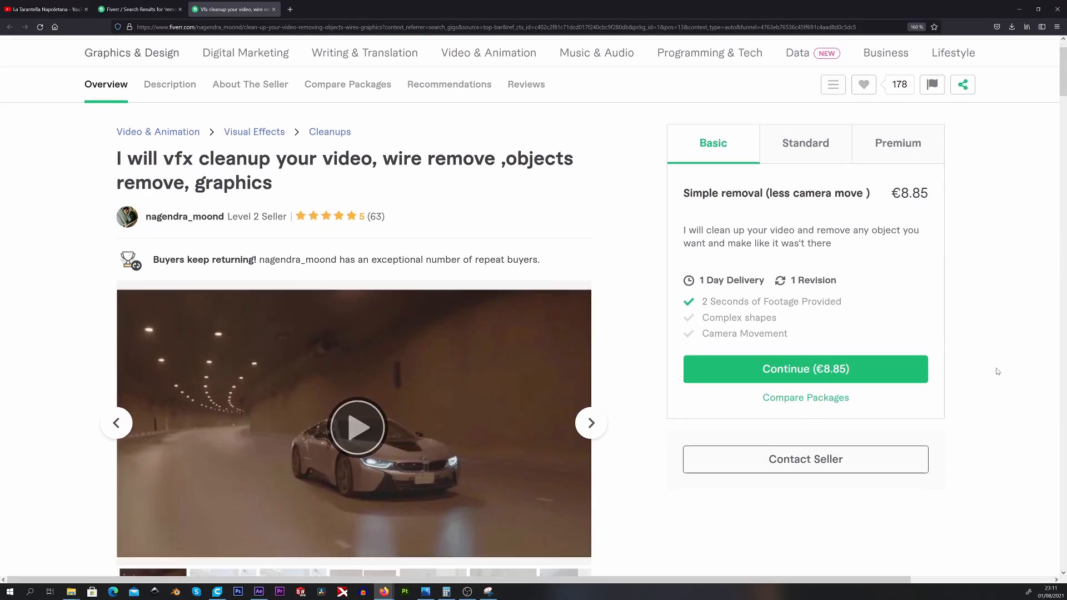
{"action": "scroll", "coordinate": [389, 278], "scroll_direction": "down", "scroll_amount": 3}
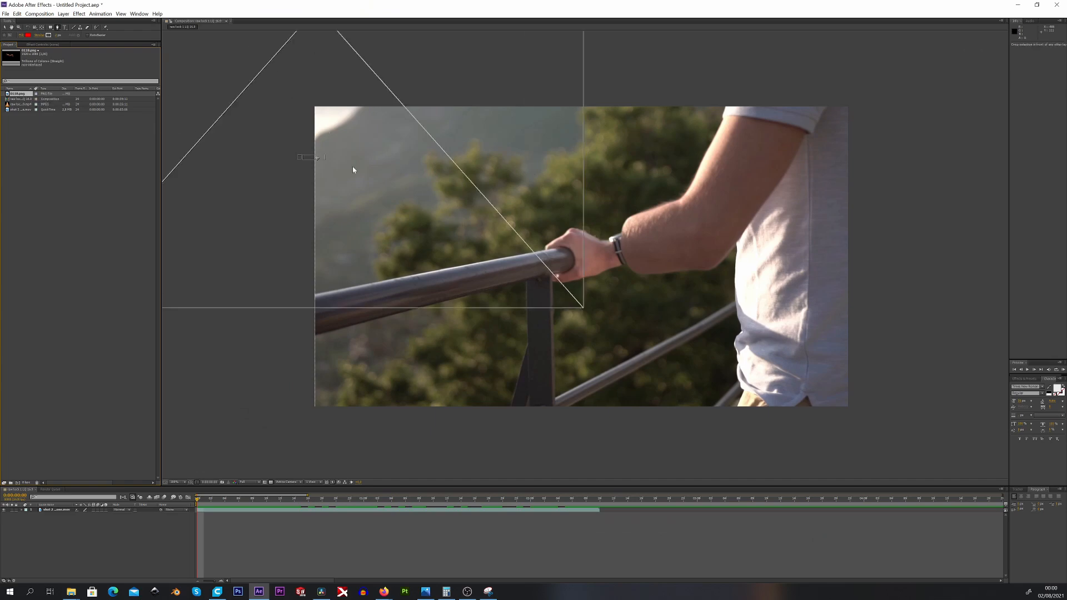
Place the rendered robot arm PNG over the cleaned-up footage in After Effects
{"action": "left_click_drag", "start_coordinate": [353, 169], "coordinate": [582, 256]}
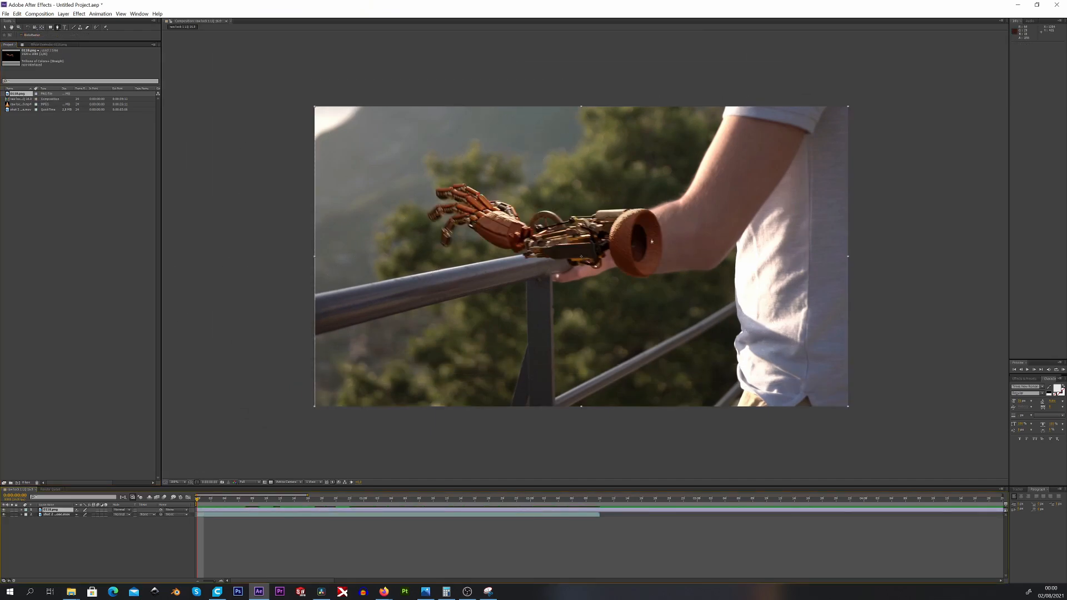
{"action": "scroll", "coordinate": [652, 242], "scroll_direction": "up", "scroll_amount": 4}
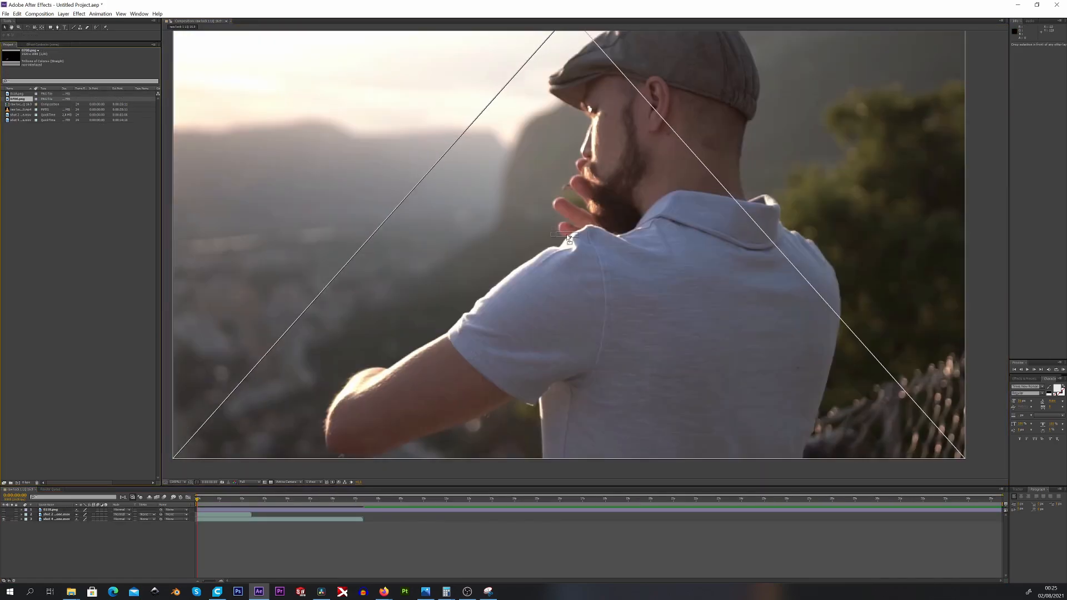
Trace mask points with the Pen tool along the robot arm's cuff and the forearm edge in the over-the-shoulder shot
{"action": "left_click_drag", "start_coordinate": [567, 238], "coordinate": [568, 237]}
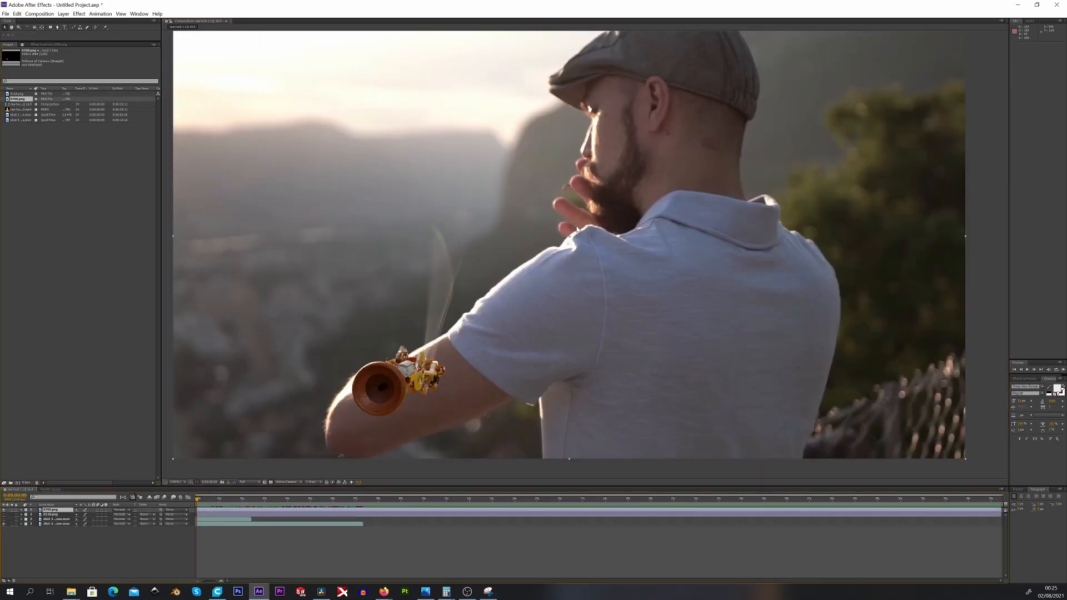
{"action": "scroll", "coordinate": [360, 371], "scroll_direction": "up", "scroll_amount": 6}
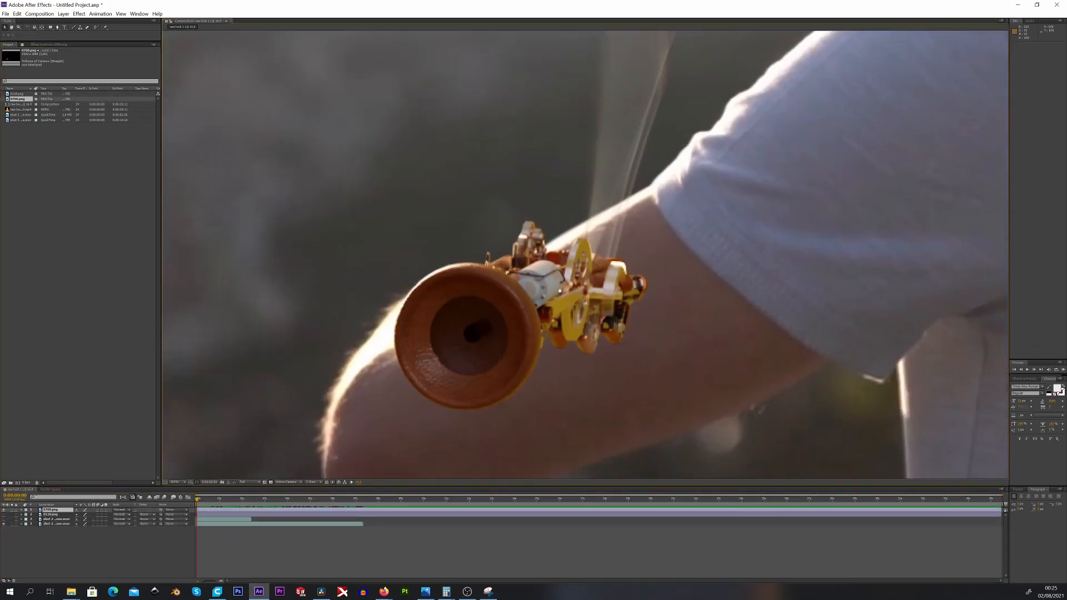
{"action": "middle_click_drag", "start_coordinate": [560, 291], "coordinate": [568, 279]}
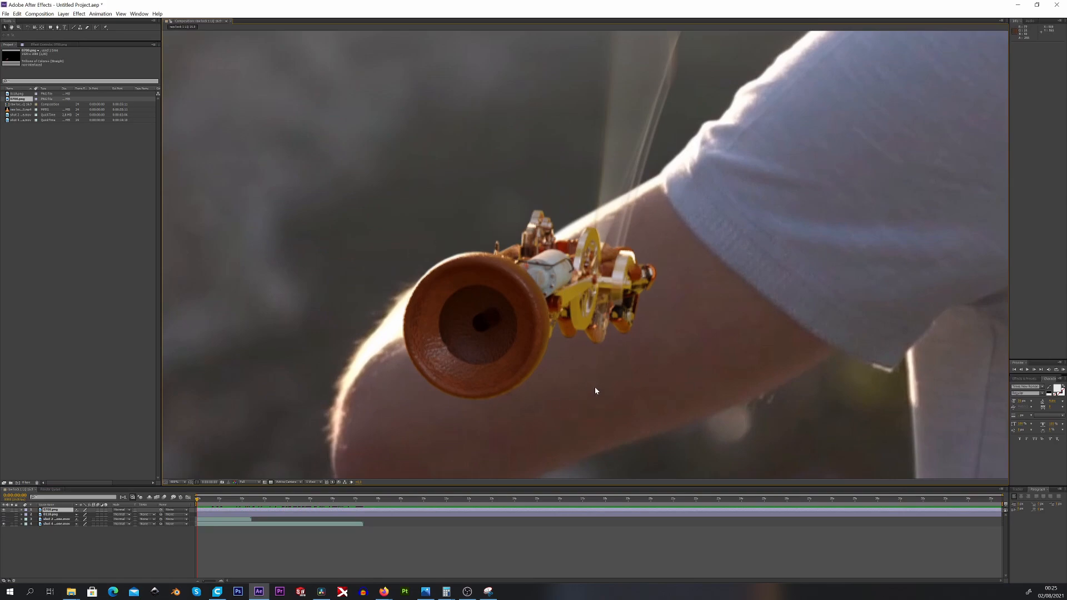
{"action": "middle_click_drag", "start_coordinate": [594, 387], "coordinate": [638, 368]}
{"action": "key", "text": "g"}
{"action": "left_click", "coordinate": [604, 211]}
{"action": "left_click", "coordinate": [530, 247]}
{"action": "left_click_drag", "start_coordinate": [485, 248], "coordinate": [465, 261]}
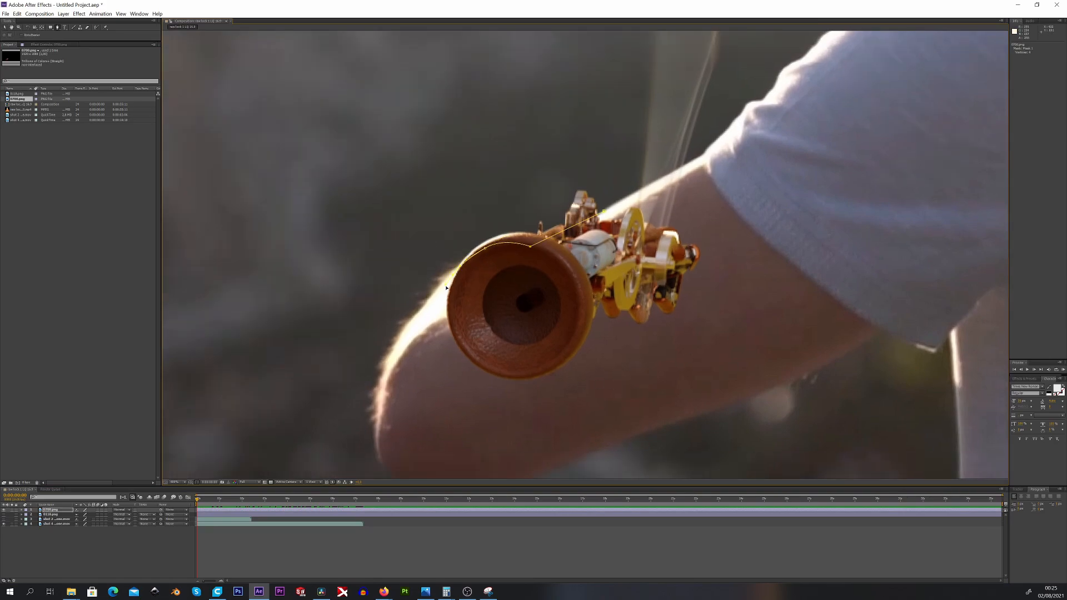
{"action": "left_click", "coordinate": [703, 158]}
{"action": "left_click", "coordinate": [604, 211]}
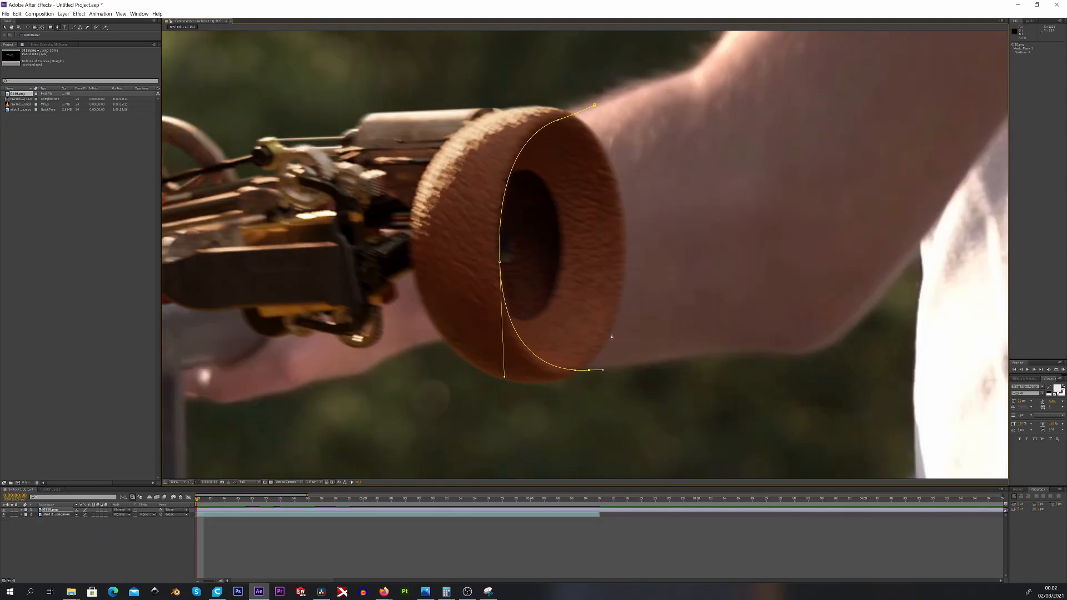
Close the mask around the cuff's opening on the railing shot and subtract it from the robot arm layer
{"action": "left_click", "coordinate": [595, 106]}
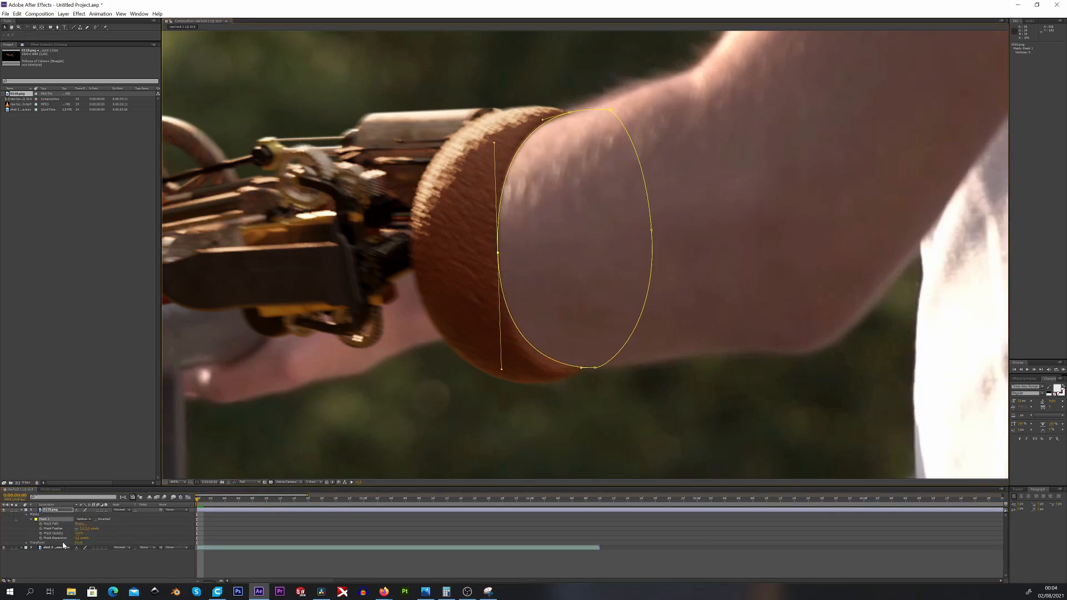
{"action": "left_click", "coordinate": [61, 548]}
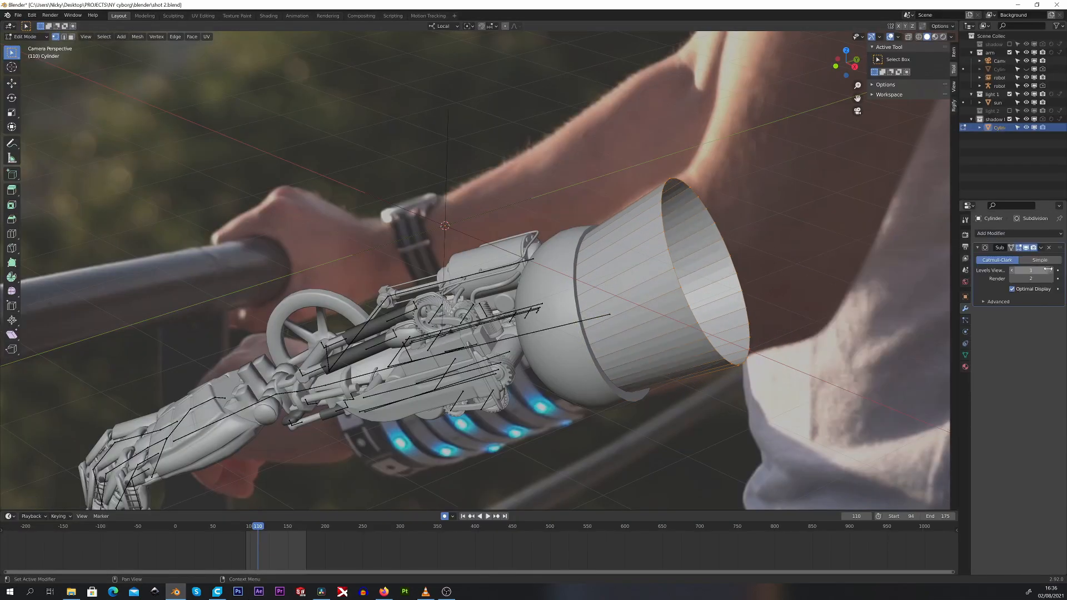
Scale the shadow-catching cylinder along its local Z axis in Blender to follow the handrail
{"action": "left_click", "coordinate": [691, 388]}
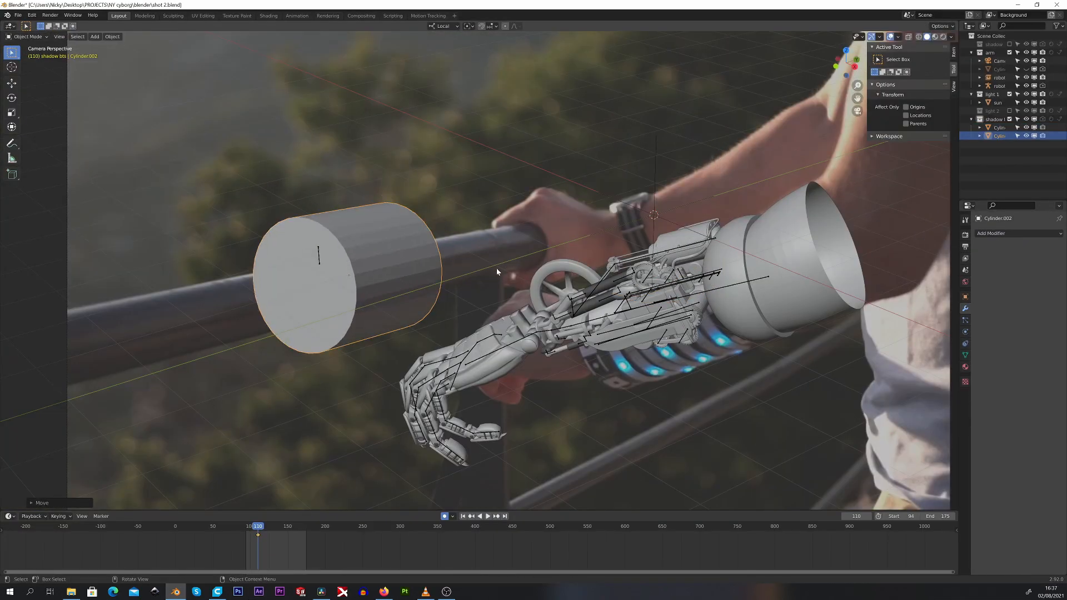
{"action": "key", "text": "s"}
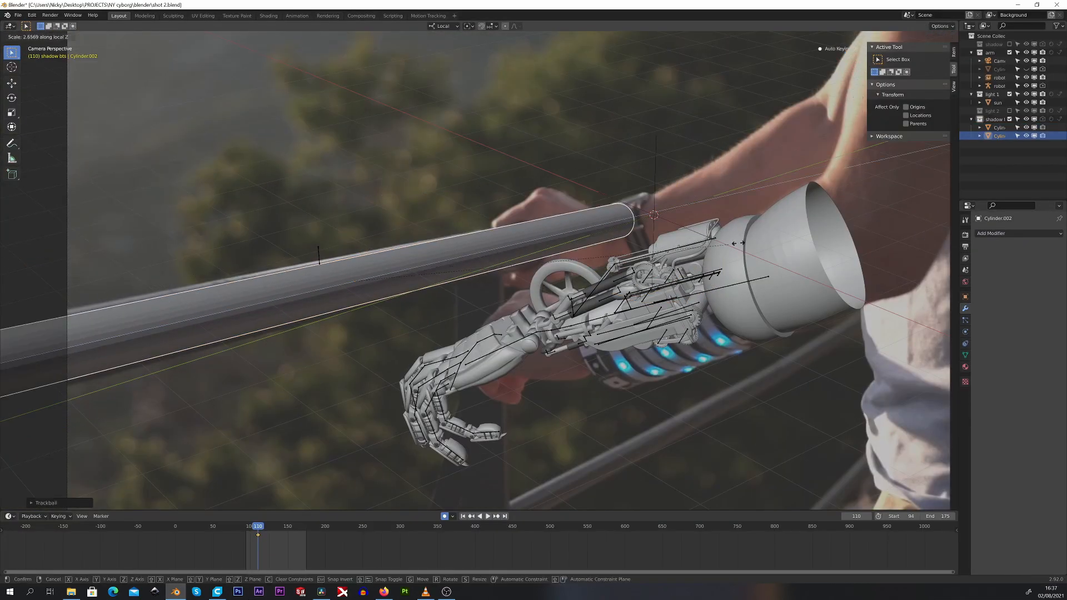
{"action": "left_click", "coordinate": [560, 278]}
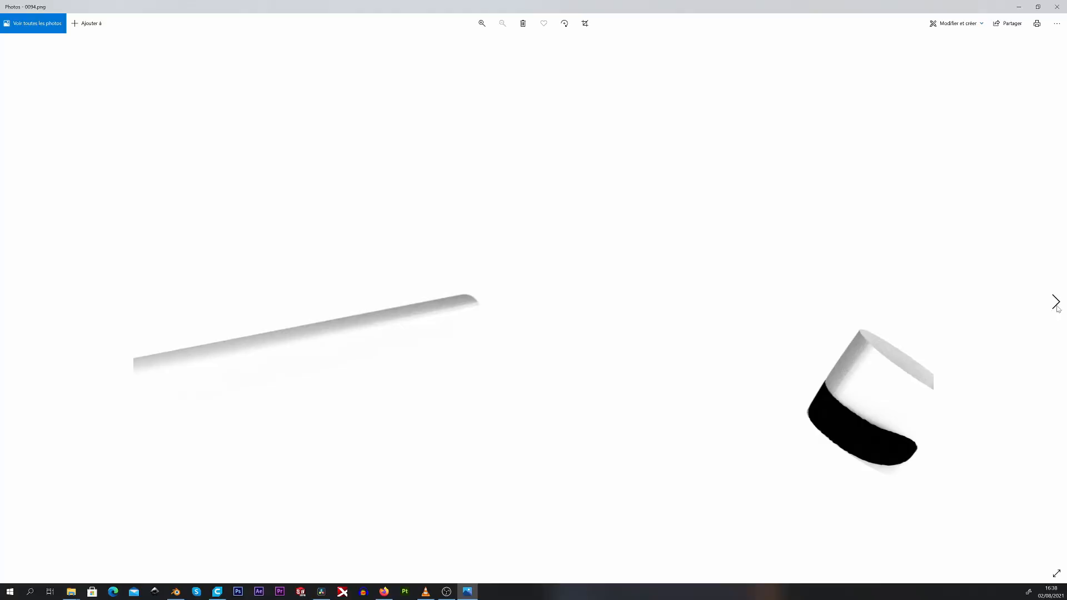
Look through the rendered shadow pass frames of the handrail and forearm in Photos
{"action": "left_click", "coordinate": [1055, 302]}
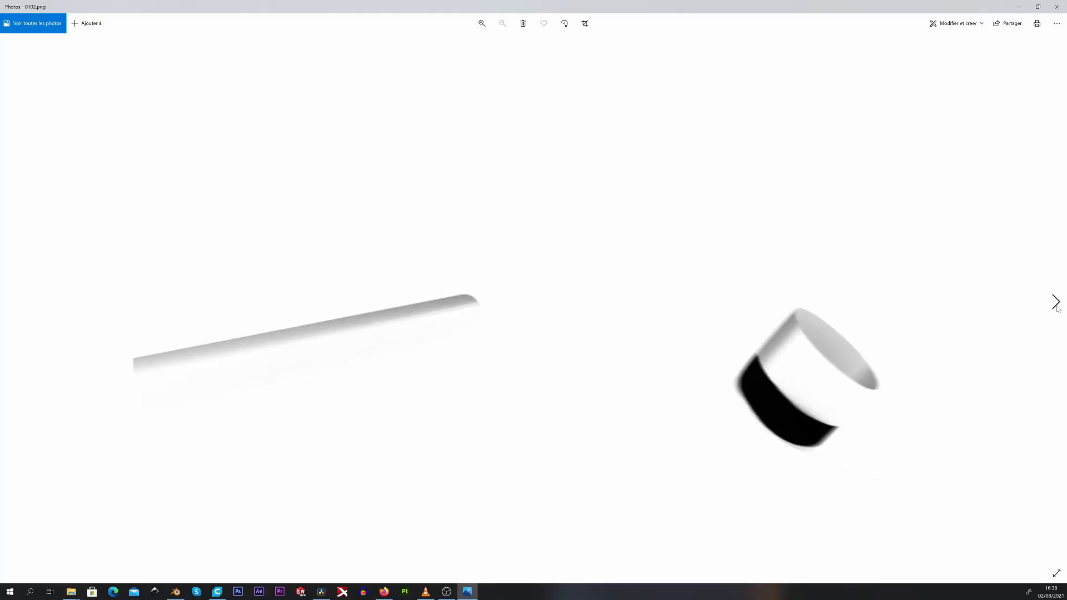
{"action": "left_click", "coordinate": [1055, 302]}
{"action": "left_click", "coordinate": [1055, 303]}
{"action": "left_click", "coordinate": [1055, 302]}
{"action": "left_click", "coordinate": [1055, 302]}
{"action": "left_click", "coordinate": [1055, 302]}
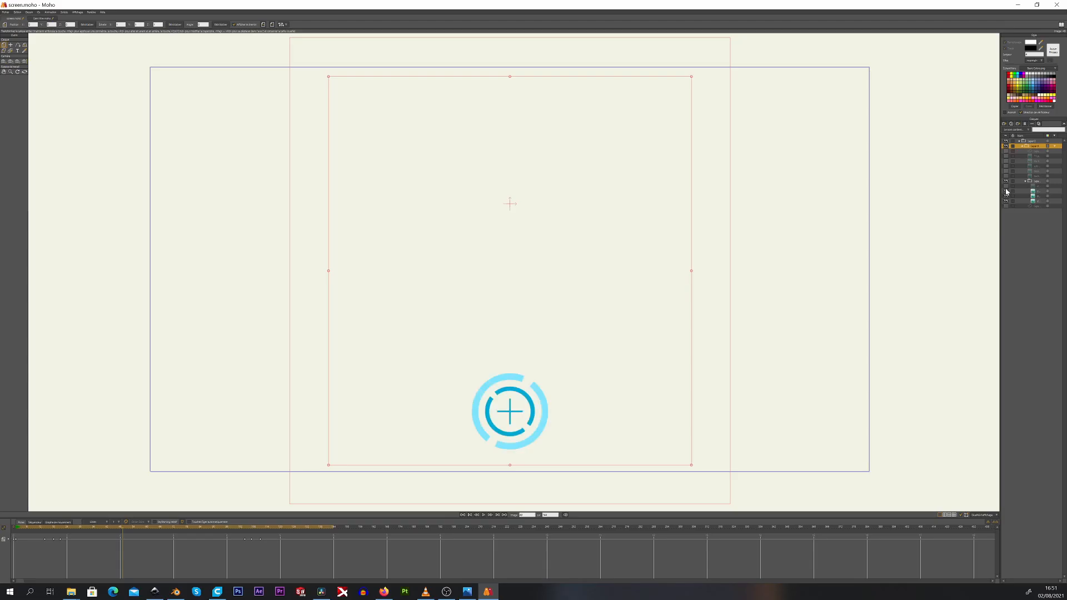
Toggle the visibility of a layer in the screen.moho interface animation in Moho
{"action": "left_click", "coordinate": [1005, 177]}
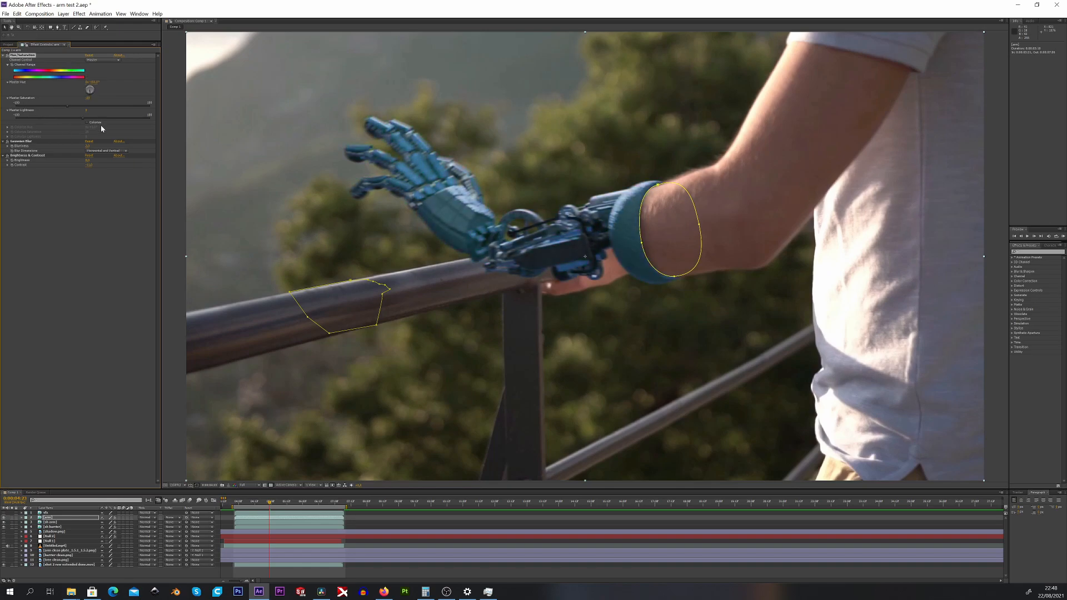
Try different Hue/Saturation settings on the robot arm layer in After Effects and undo them
{"action": "left_click_drag", "start_coordinate": [101, 126], "coordinate": [38, 71]}
{"action": "key", "text": "ctrl+z"}
{"action": "left_click_drag", "start_coordinate": [82, 118], "coordinate": [167, 119]}
{"action": "key", "text": "ctrl+z"}
Adjust the robot arm layer's contrast and raise its Gaussian Blur blurriness
{"action": "mouse_move", "coordinate": [89, 165]}
{"action": "left_mouse_down"}
{"action": "mouse_move", "coordinate": [55, 167]}
{"action": "mouse_move", "coordinate": [95, 169]}
{"action": "mouse_move", "coordinate": [62, 168]}
{"action": "mouse_move", "coordinate": [85, 166]}
{"action": "left_mouse_up"}
{"action": "left_click_drag", "start_coordinate": [87, 146], "coordinate": [104, 146]}
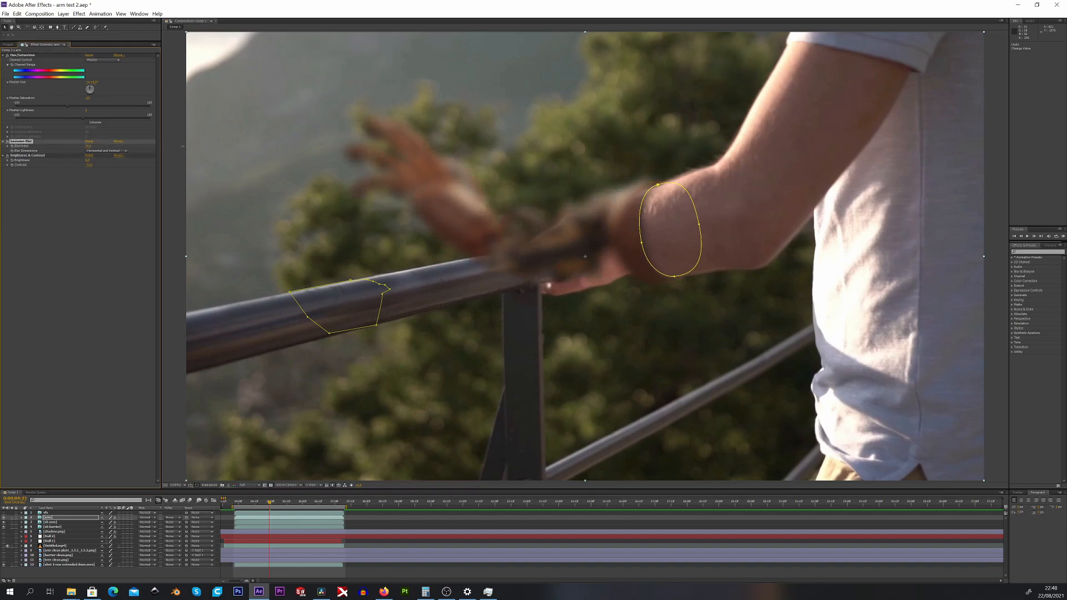